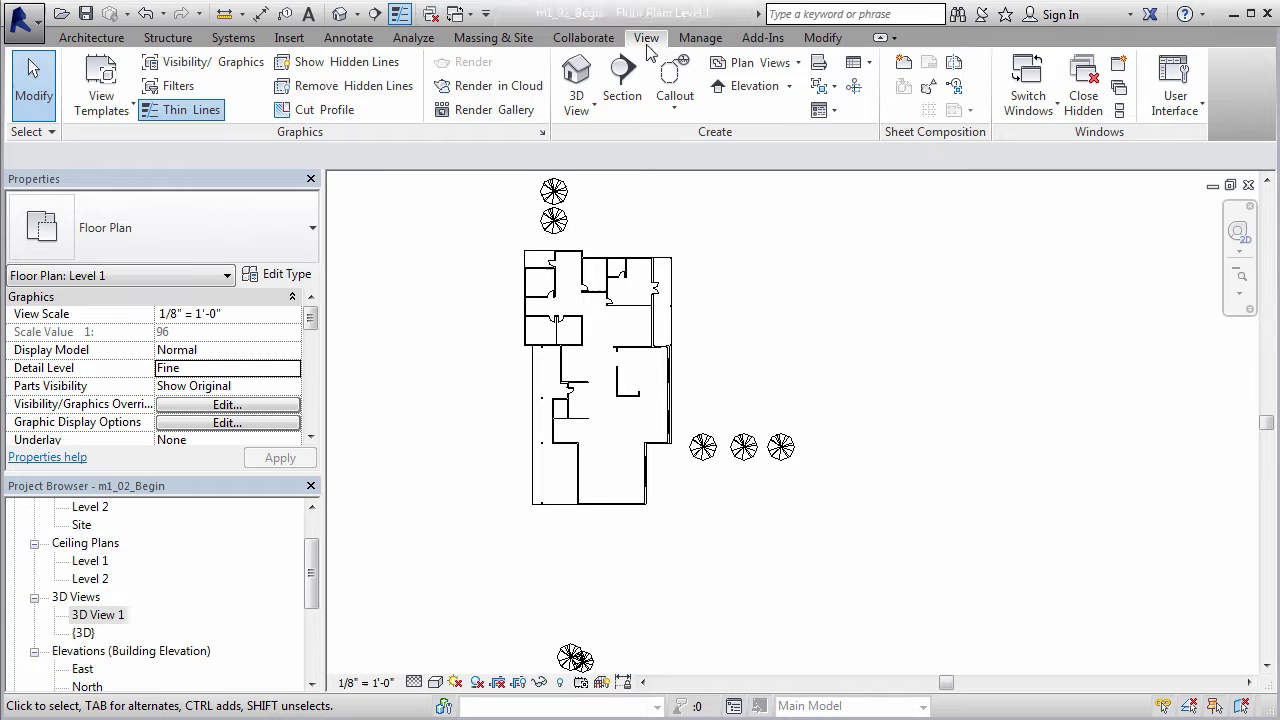
Expand the View tab's 3D View dropdown to list the camera options
left_click(570, 110)
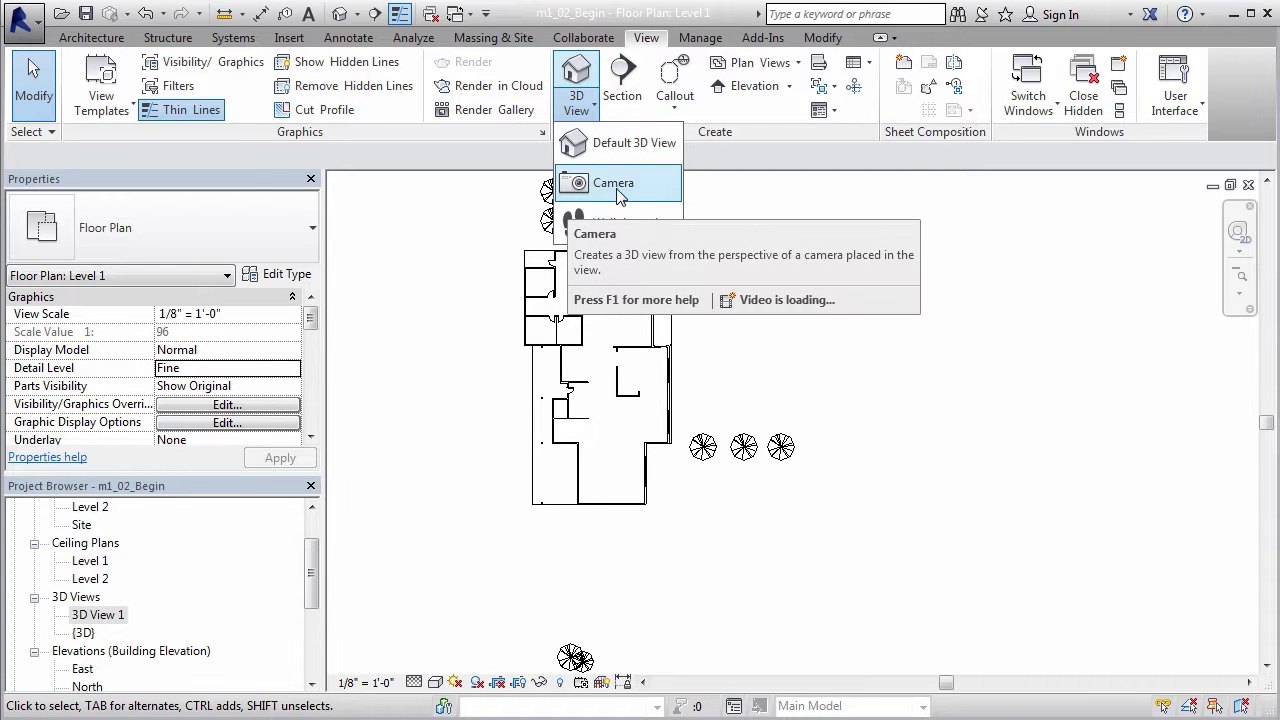
mouse_move(615, 184)
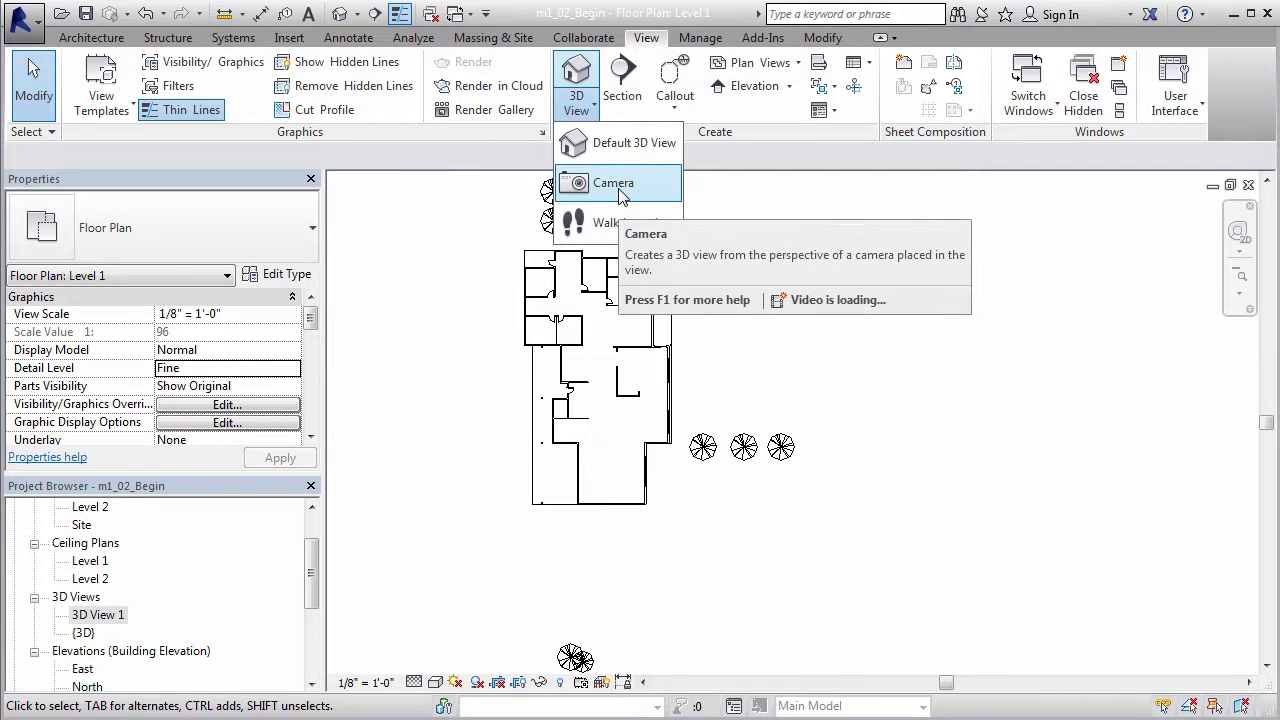
Choose Camera and set its eye point in the central room of Level 1
left_click(620, 190)
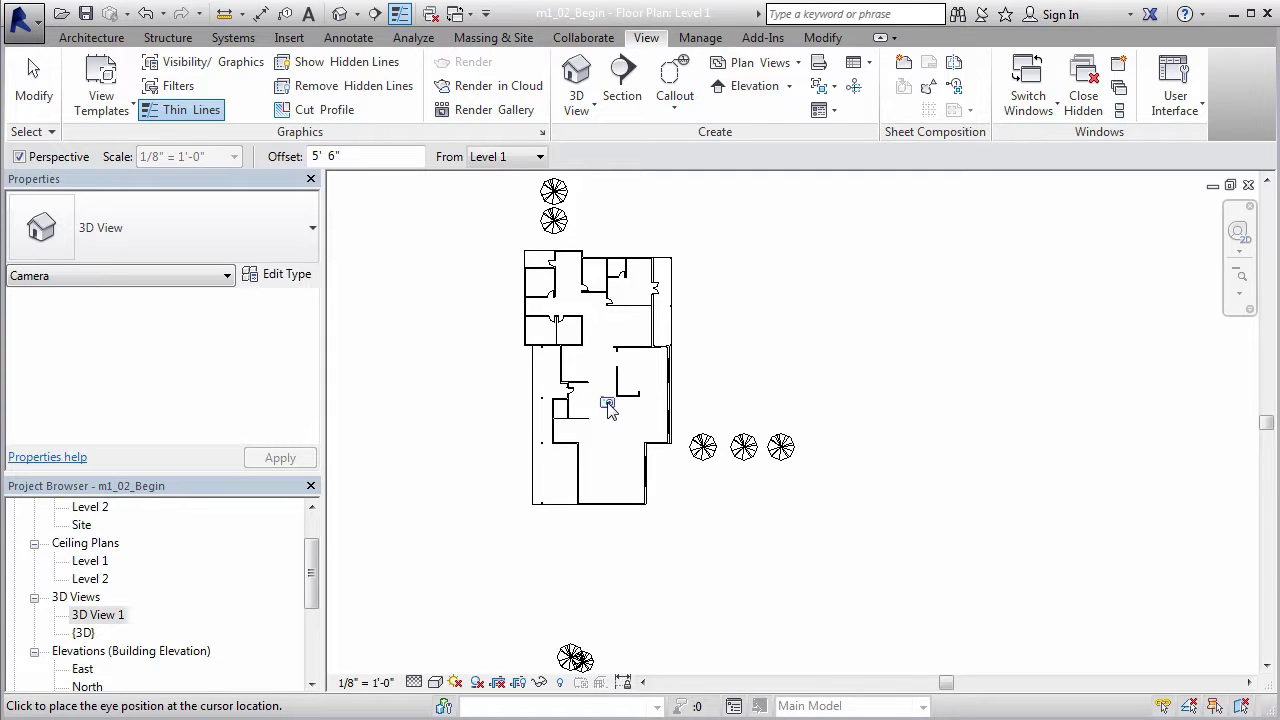
left_click(609, 410)
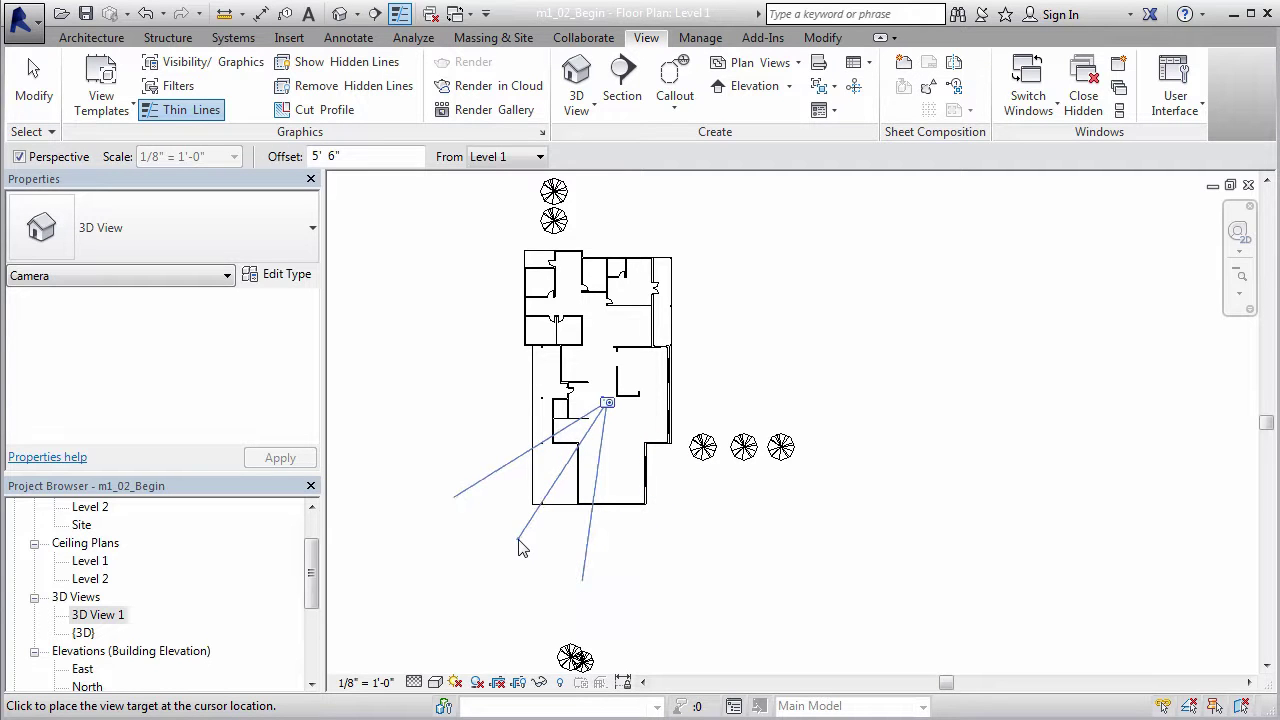
Aim the camera target downward to create 3D View 2, raising its frame top
left_click(613, 554)
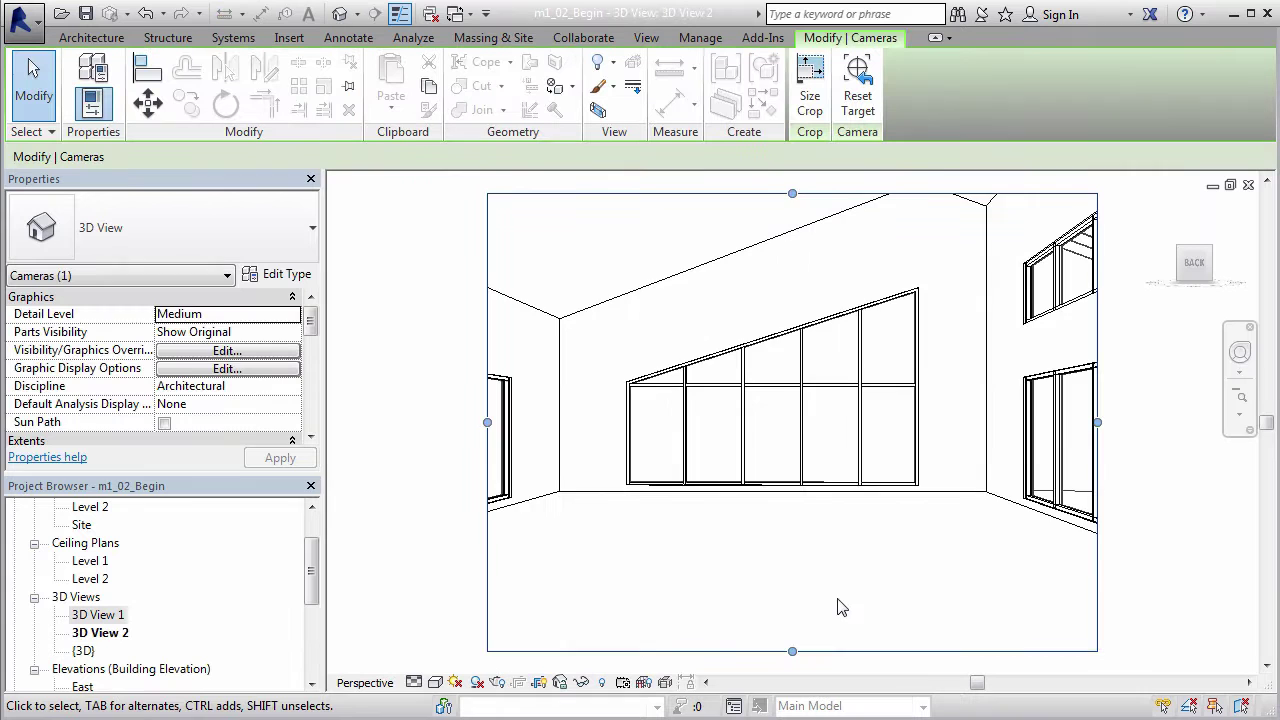
scroll(580, 606, "down", 1)
scroll(580, 606, "down", 2)
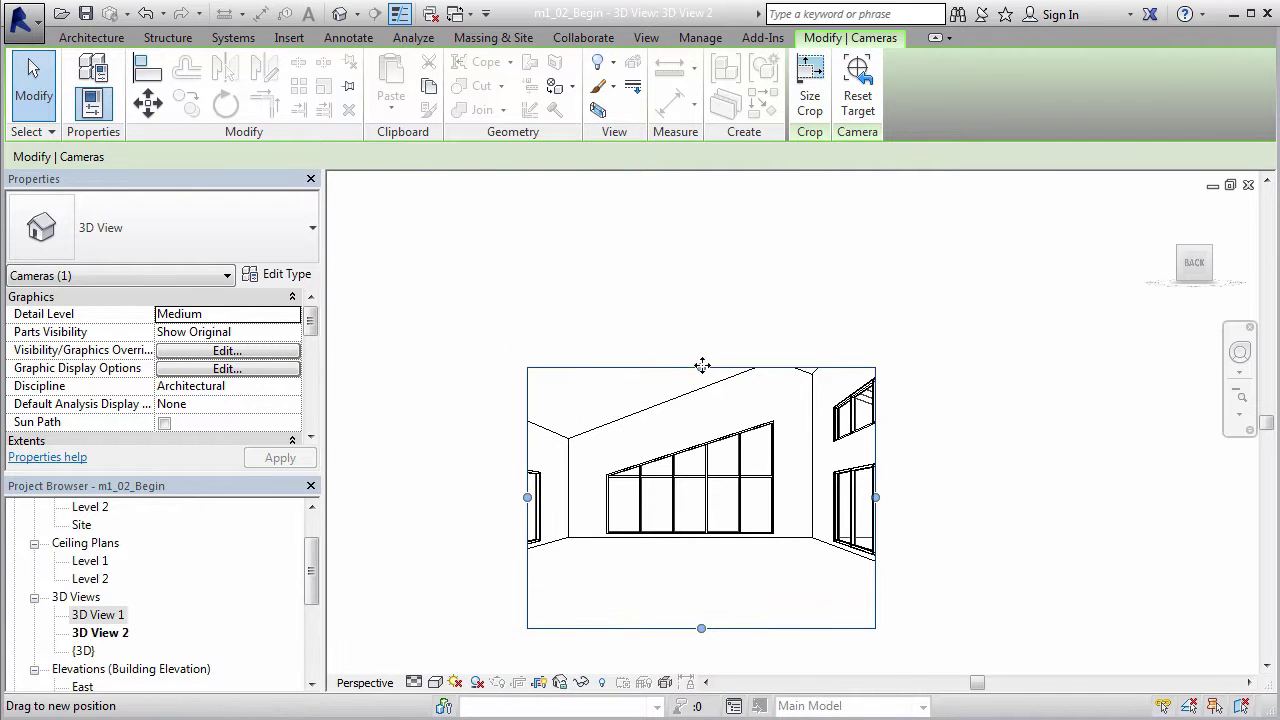
left_click_drag(700, 368, 701, 315)
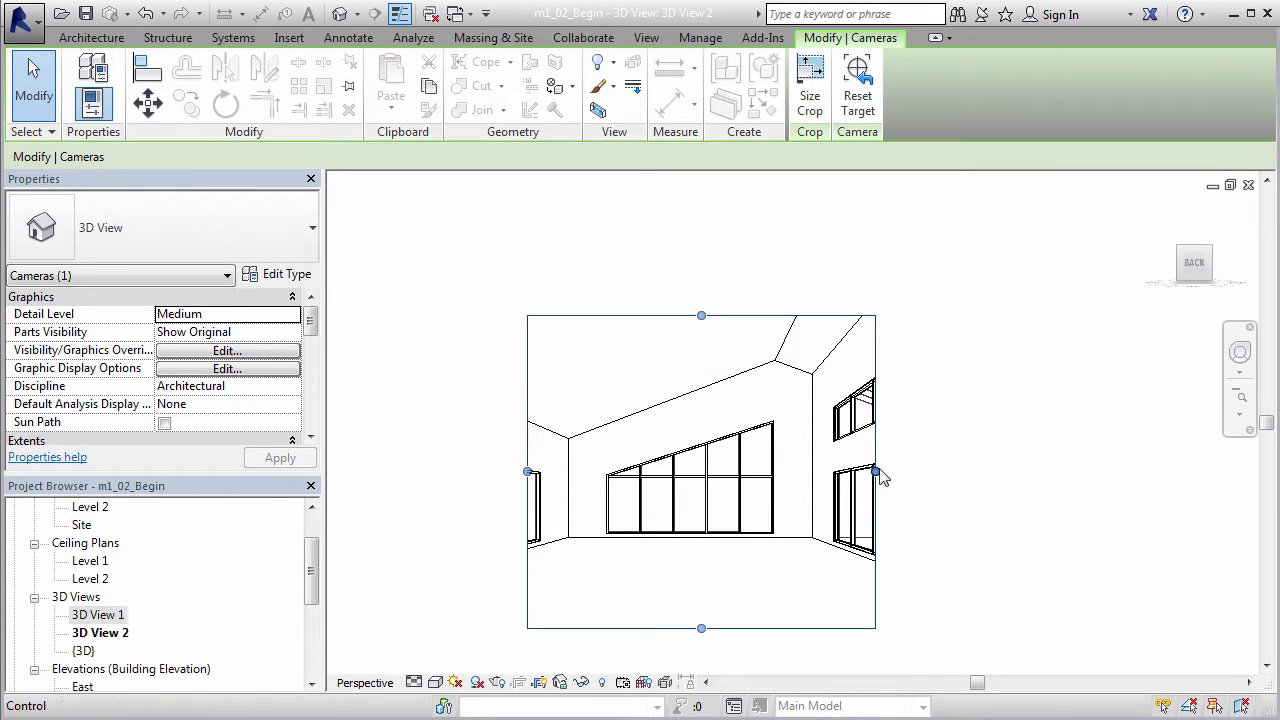
left_click(945, 295)
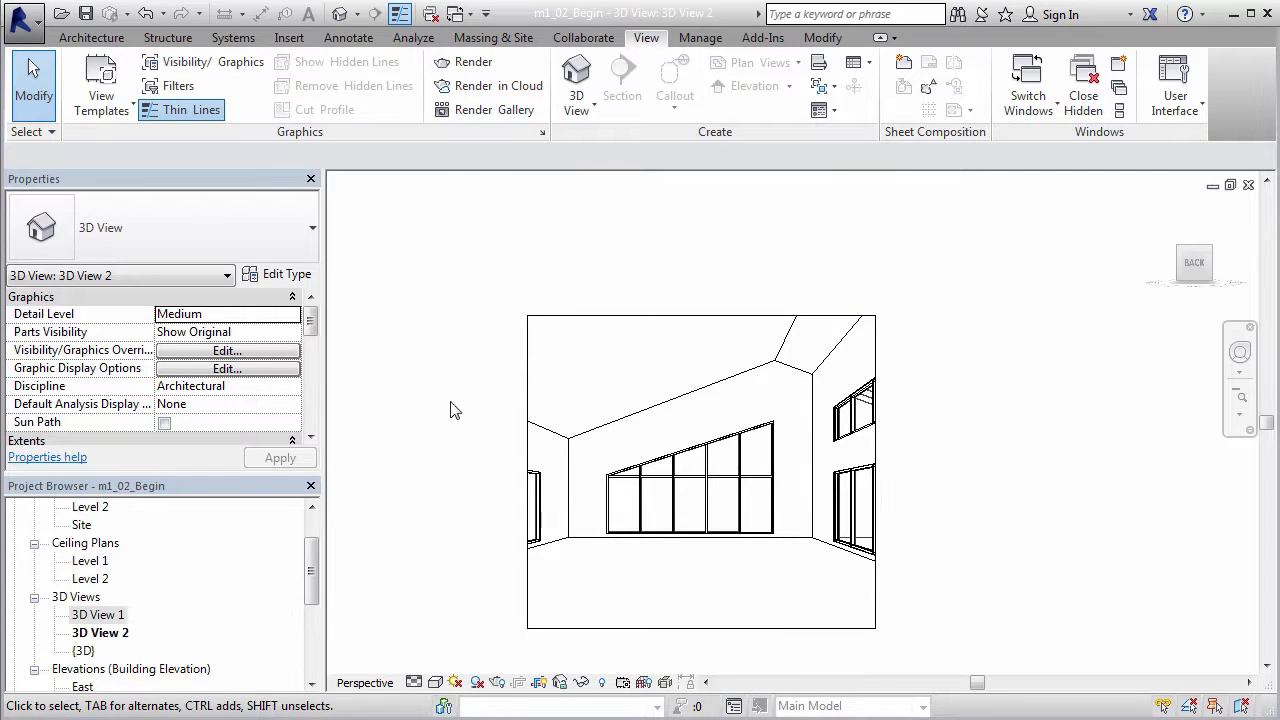
Resize the crop region: widen left and right, raise the top and bottom edges
left_click(697, 318)
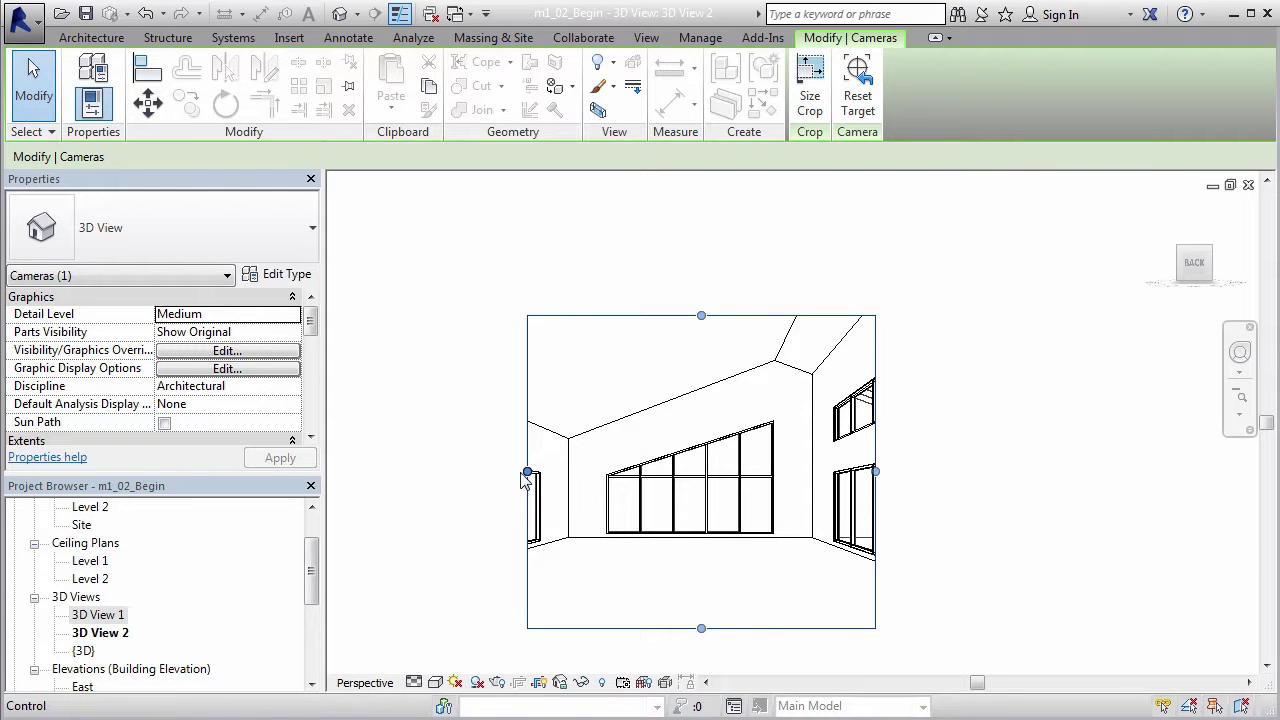
left_click_drag(528, 472, 464, 473)
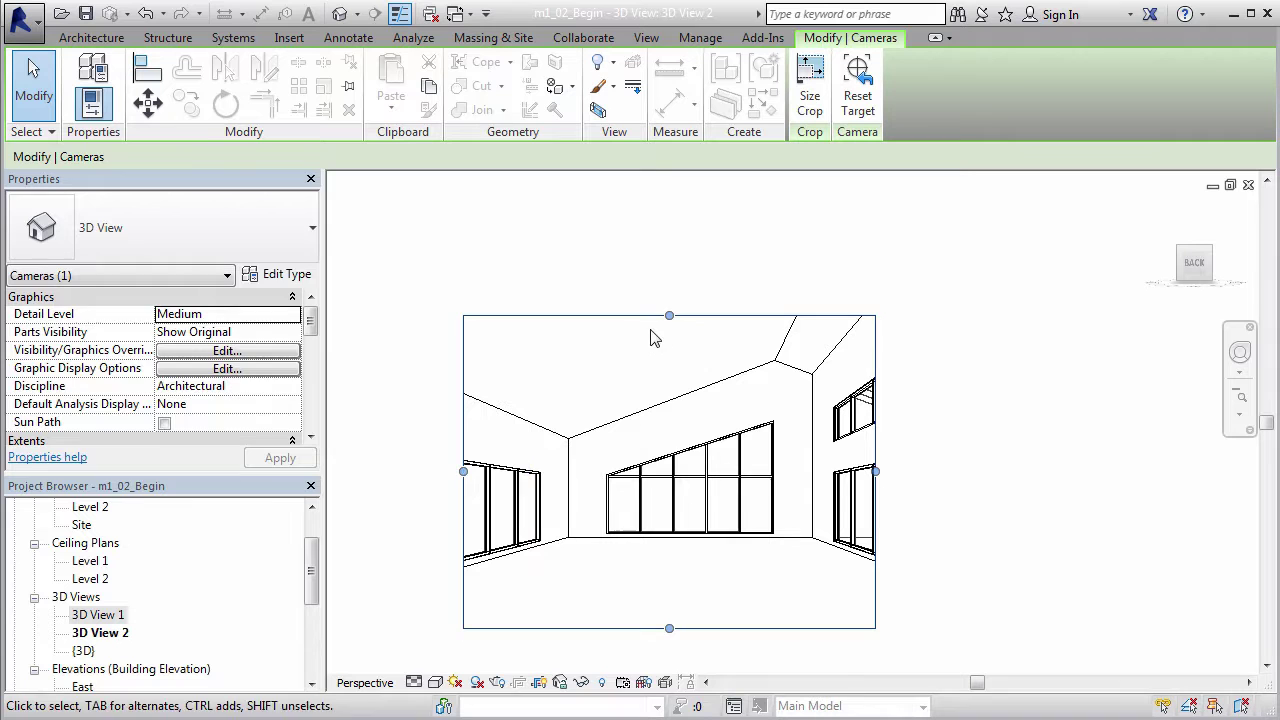
left_click_drag(669, 316, 669, 291)
left_click_drag(875, 459, 953, 460)
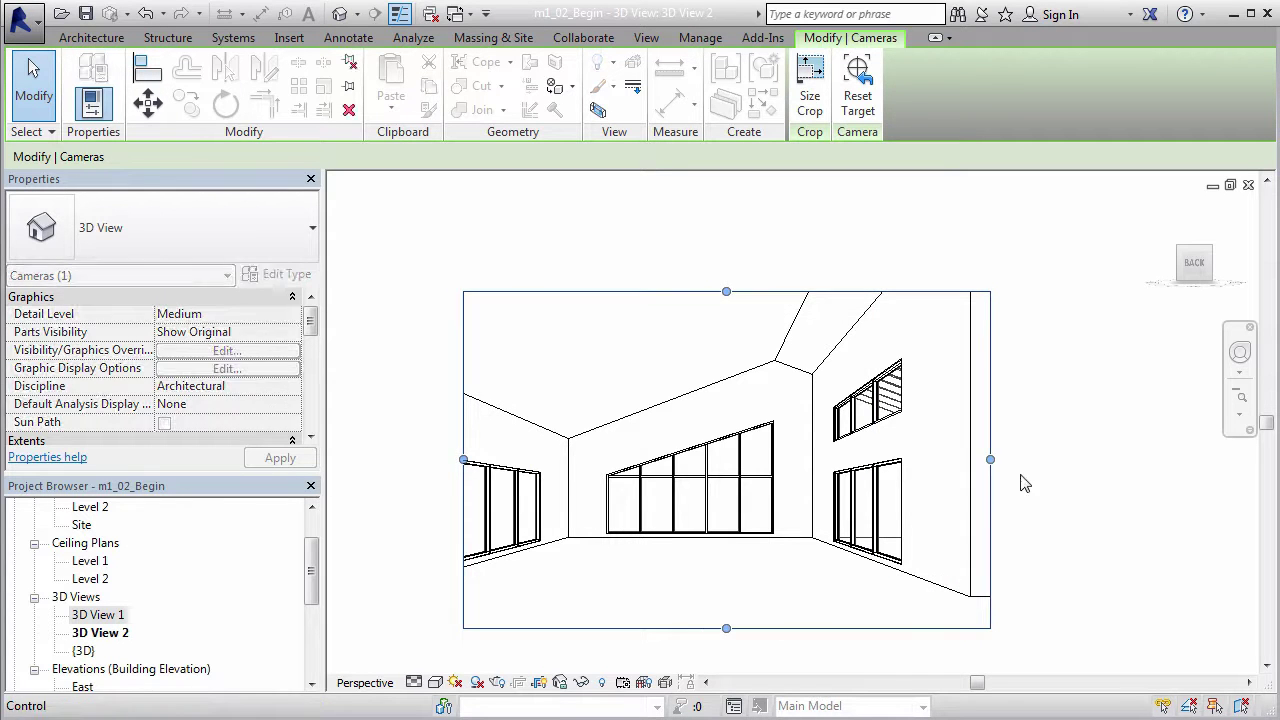
left_click_drag(990, 460, 966, 459)
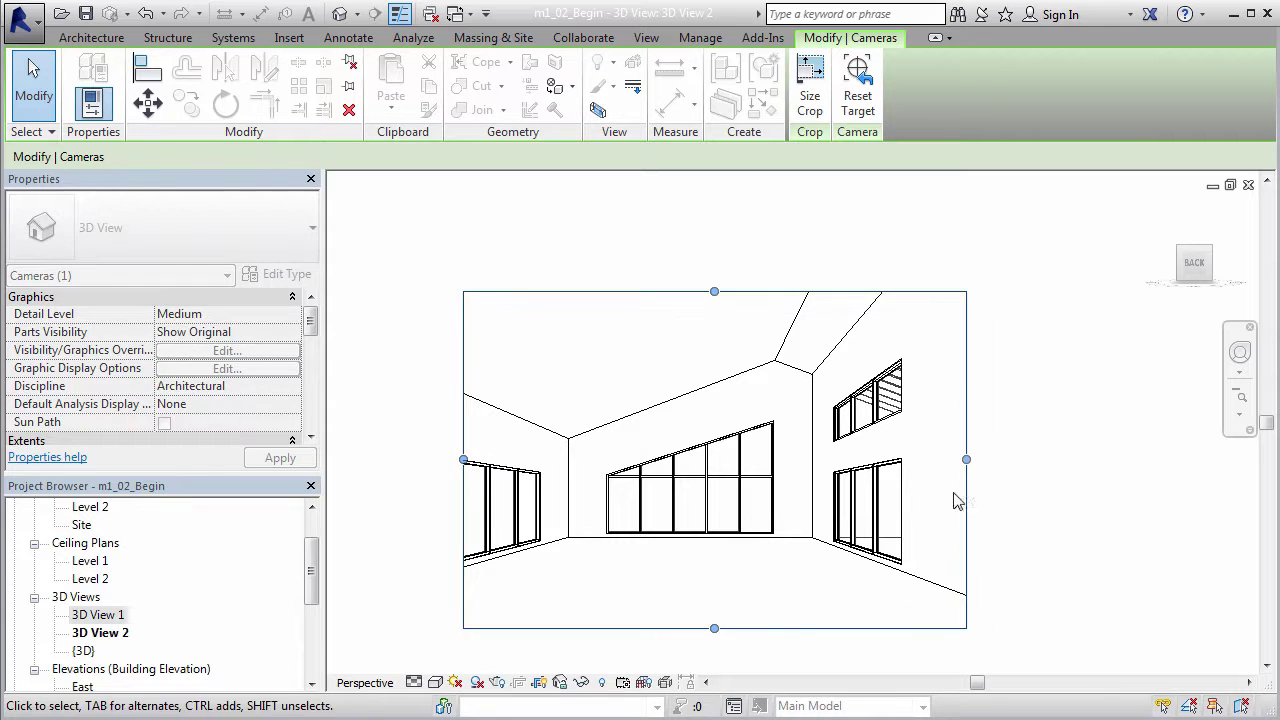
left_click_drag(714, 628, 716, 609)
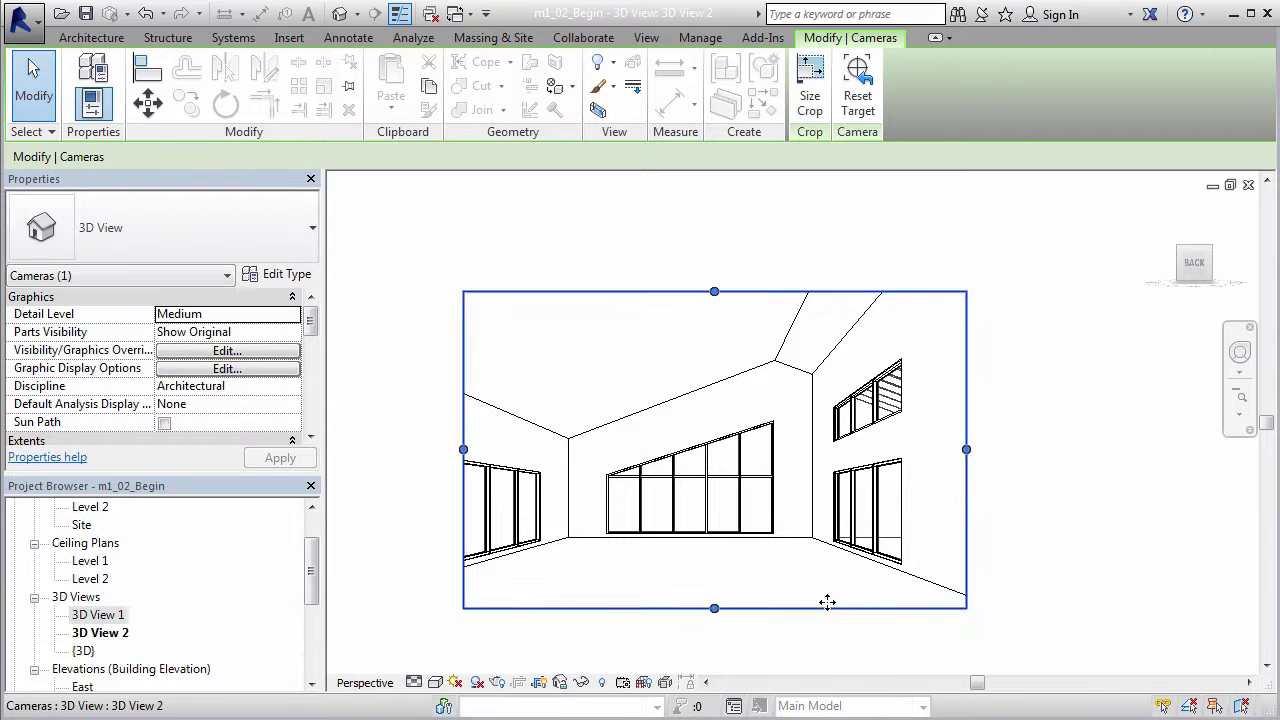
left_click(905, 592)
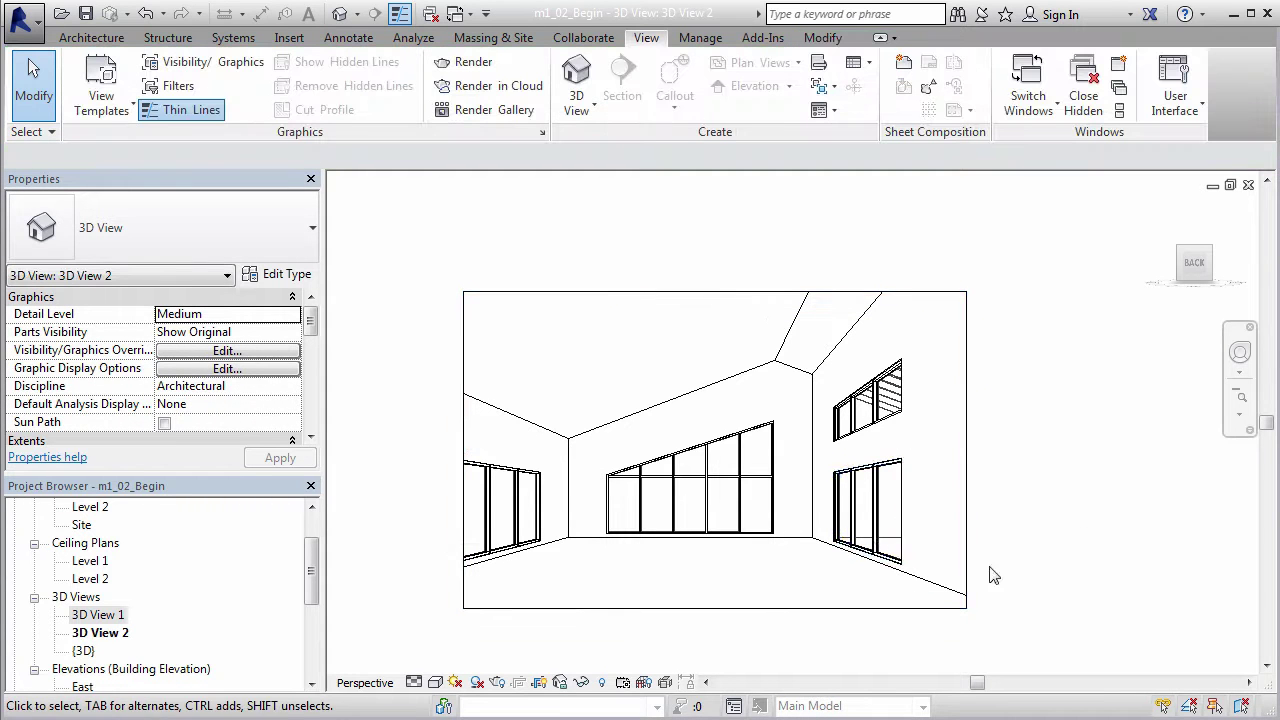
scroll(1040, 598, "up", 1)
scroll(1090, 485, "down", 1)
scroll(779, 519, "up", 1)
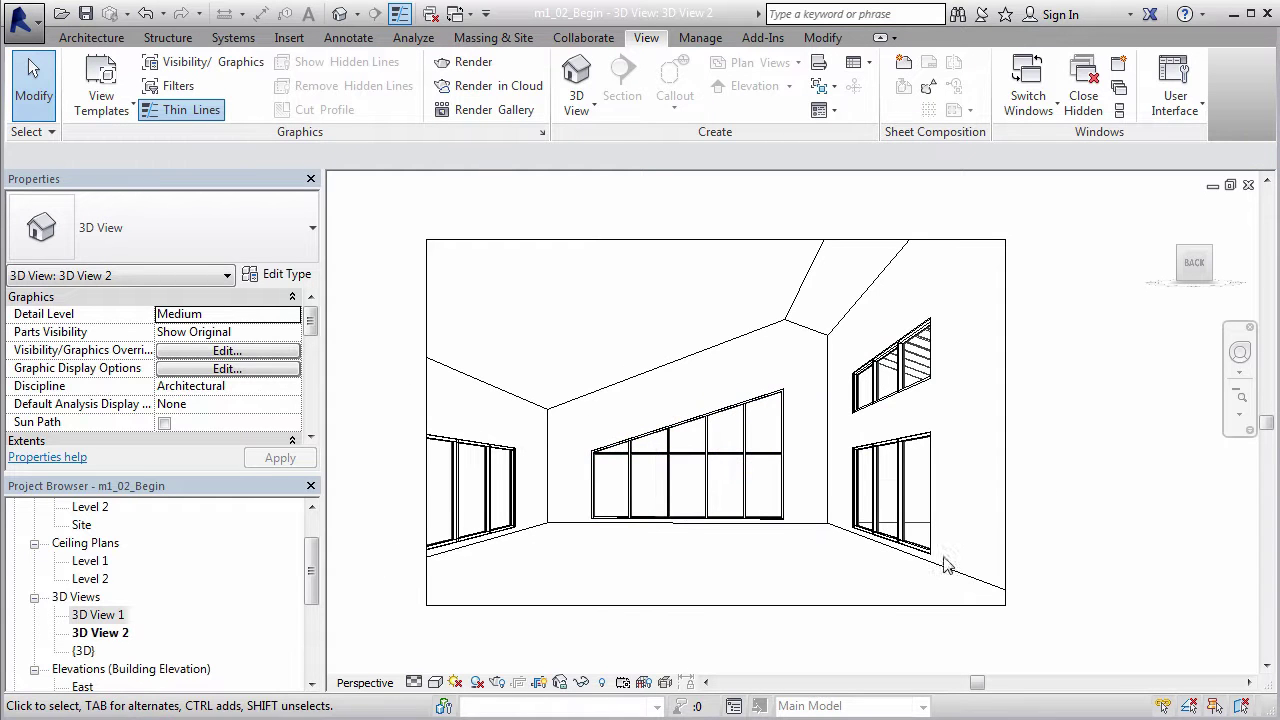
left_click(435, 682)
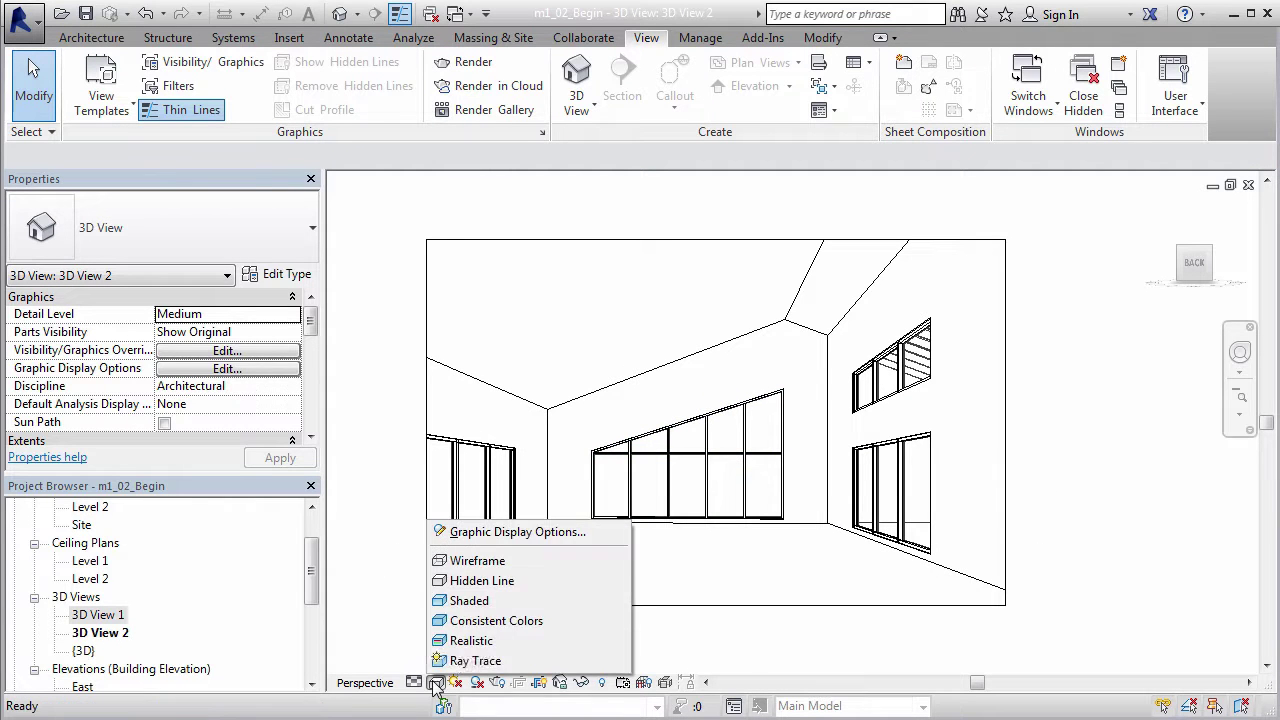
left_click(468, 586)
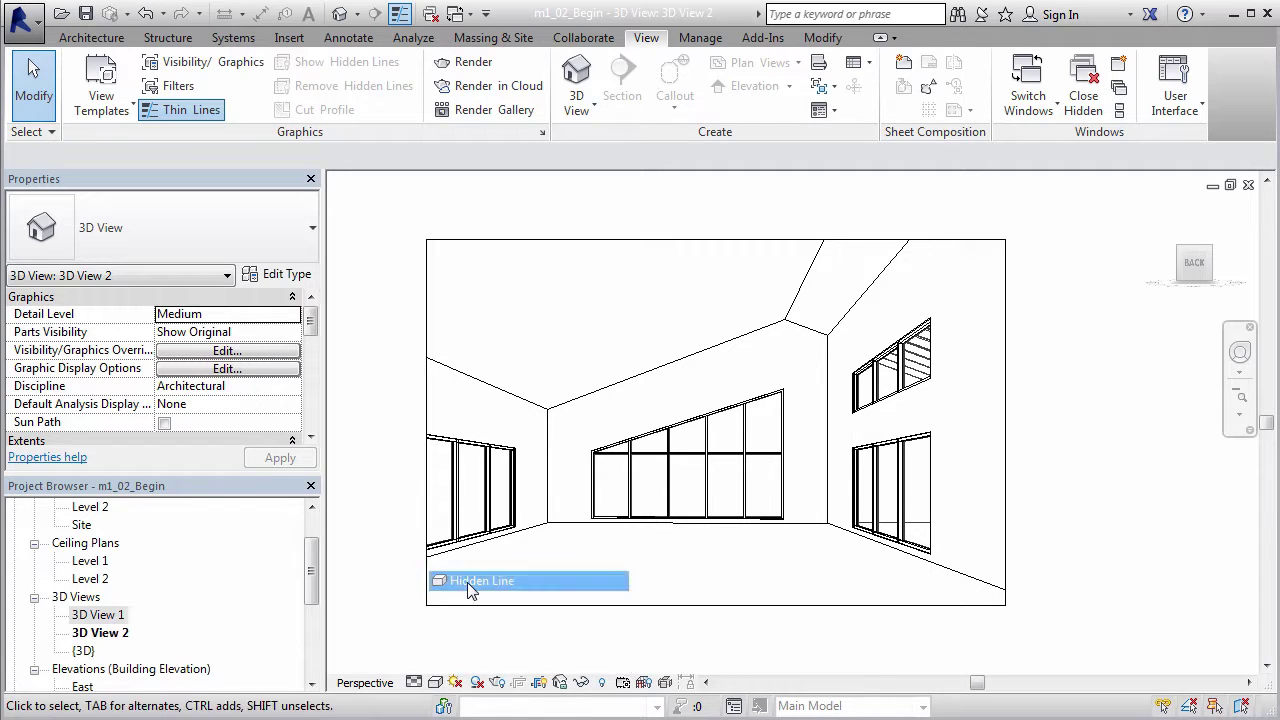
left_click(435, 682)
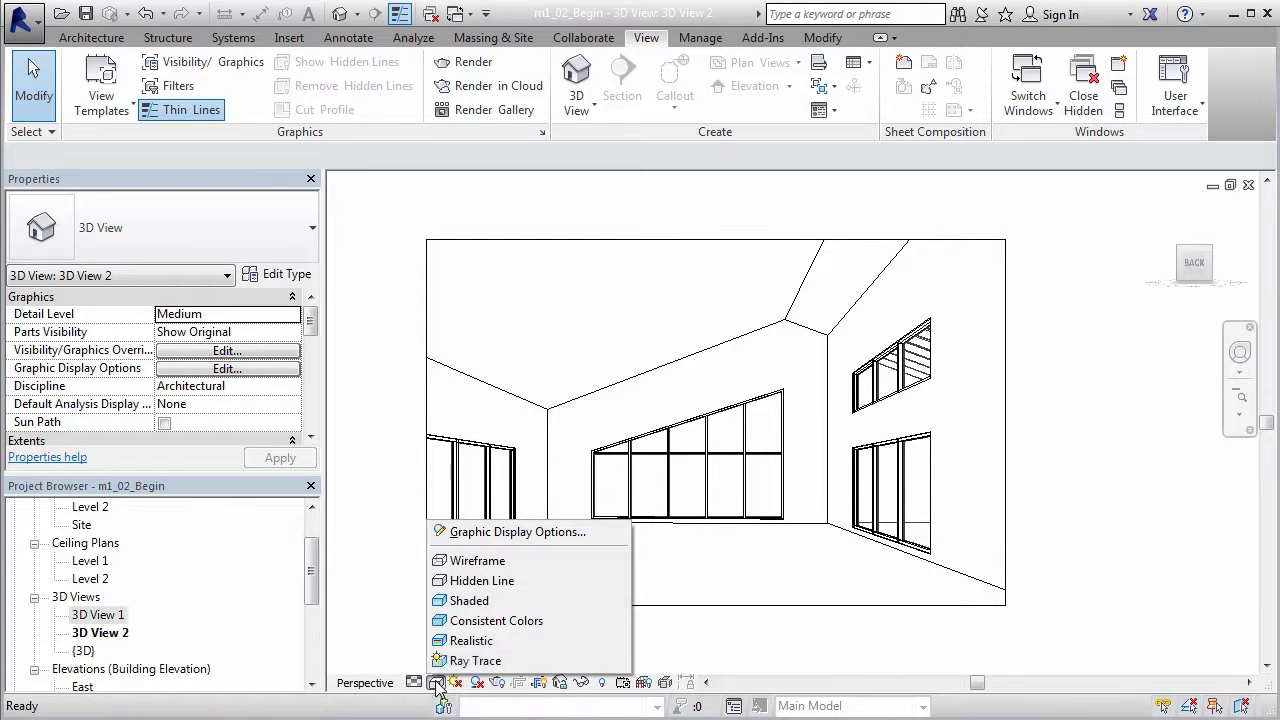
left_click(465, 601)
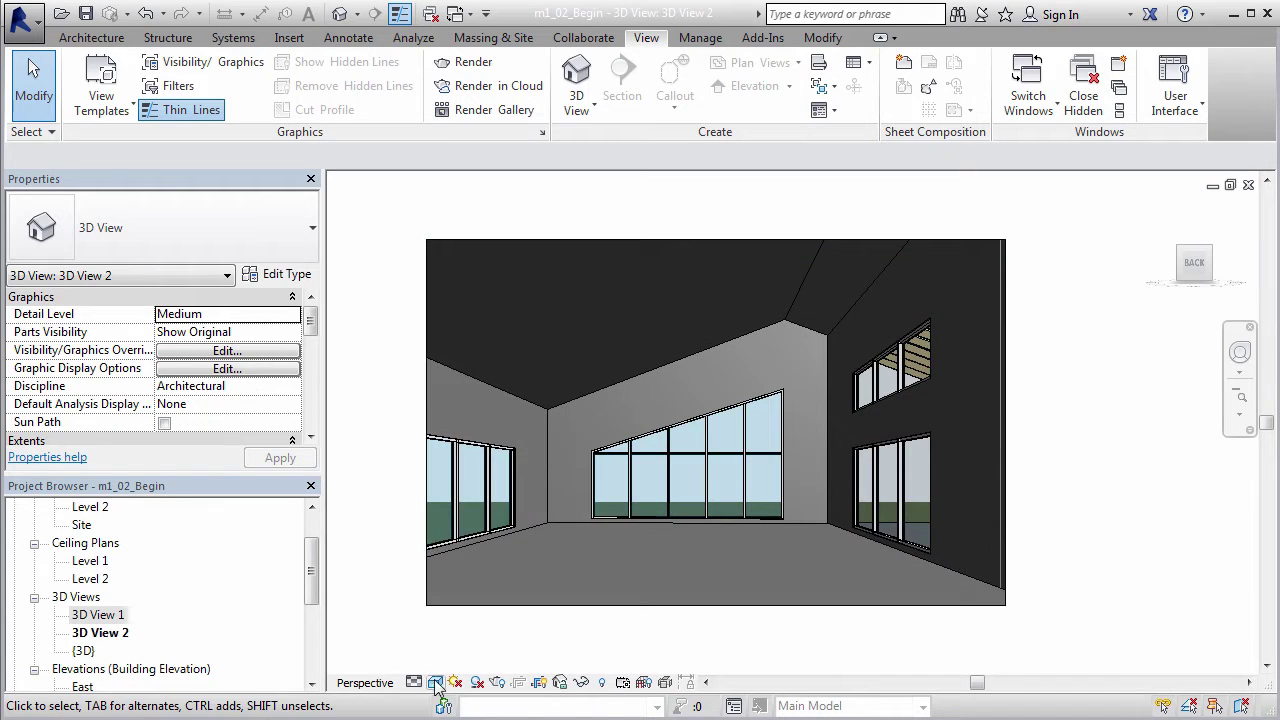
left_click(435, 682)
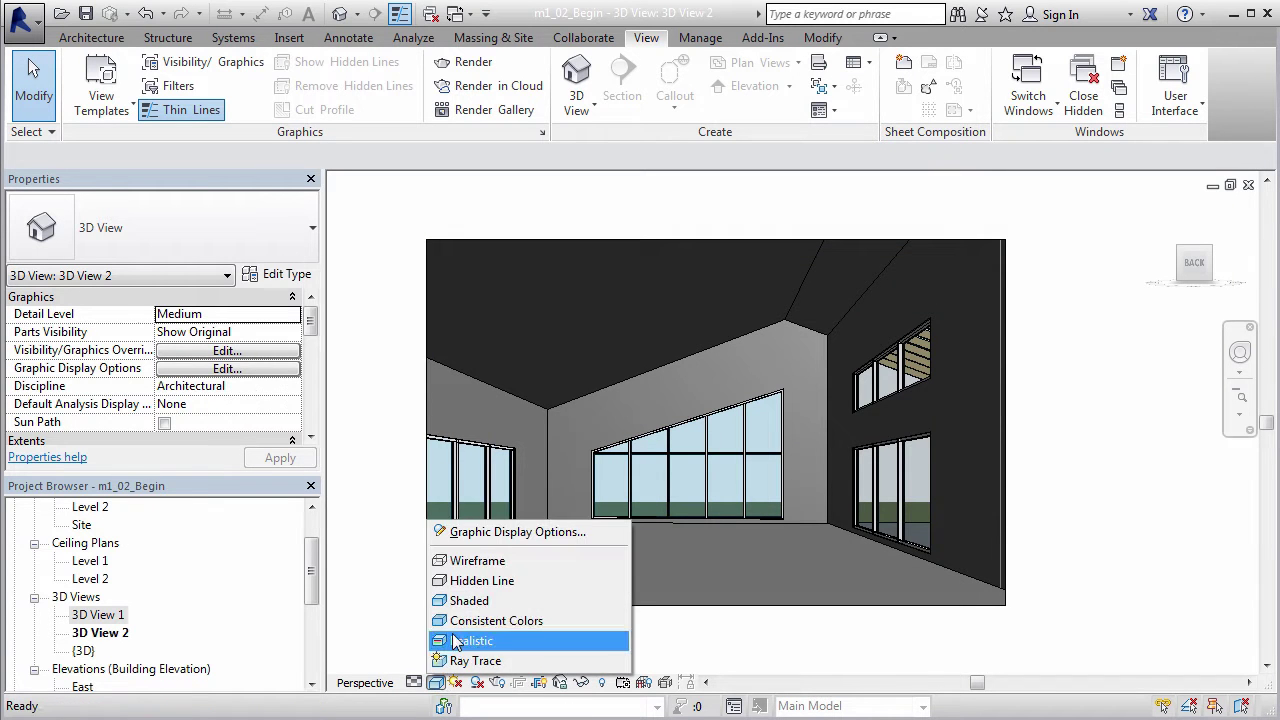
left_click(455, 621)
left_click(438, 686)
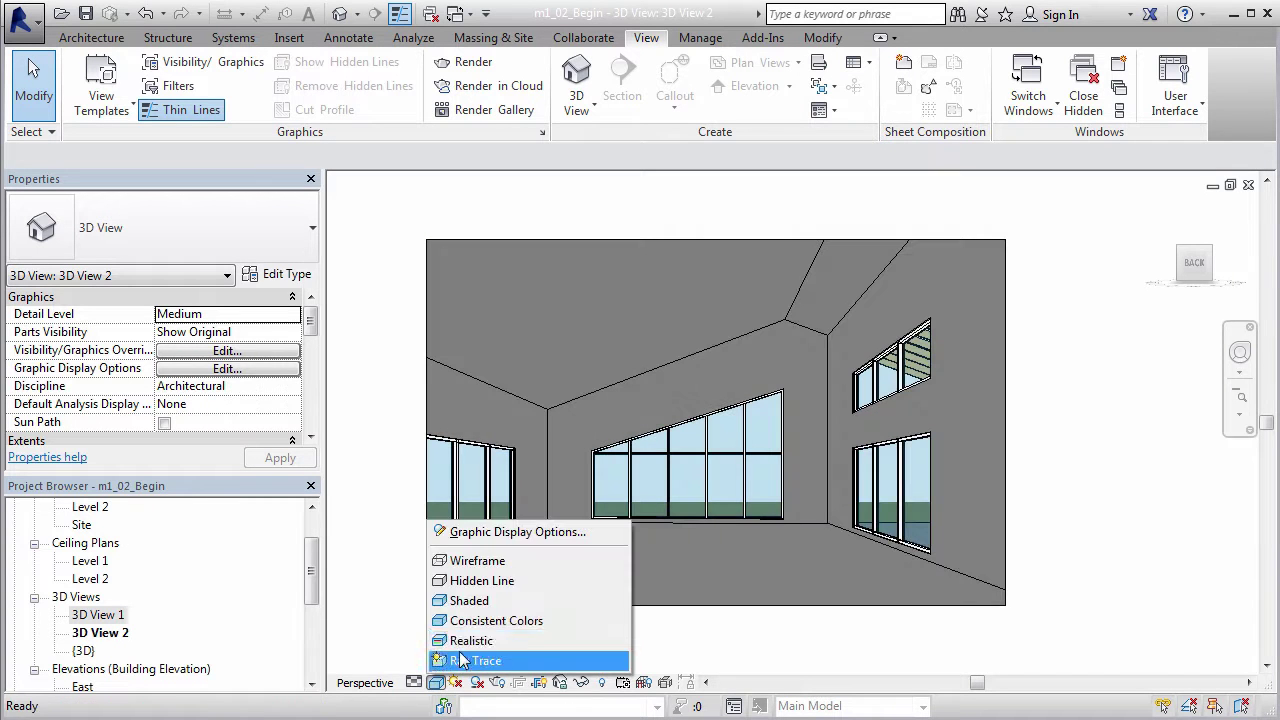
left_click(445, 660)
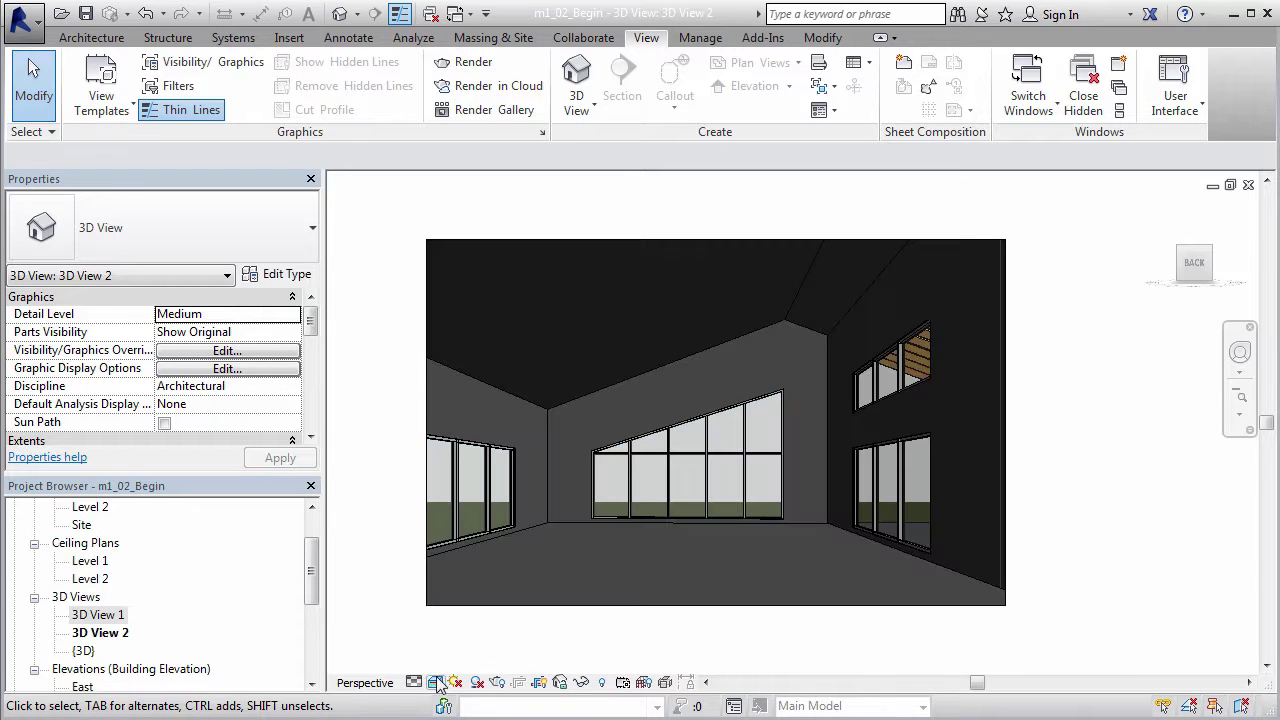
left_click(436, 682)
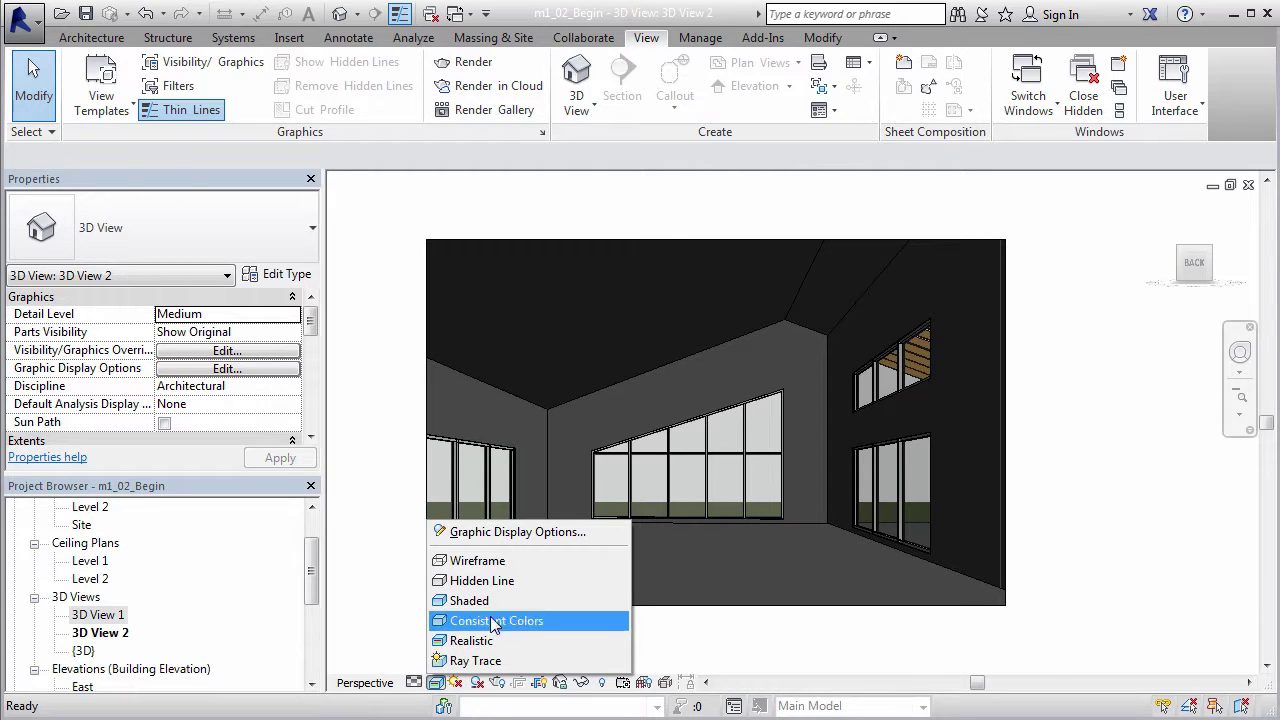
left_click(478, 582)
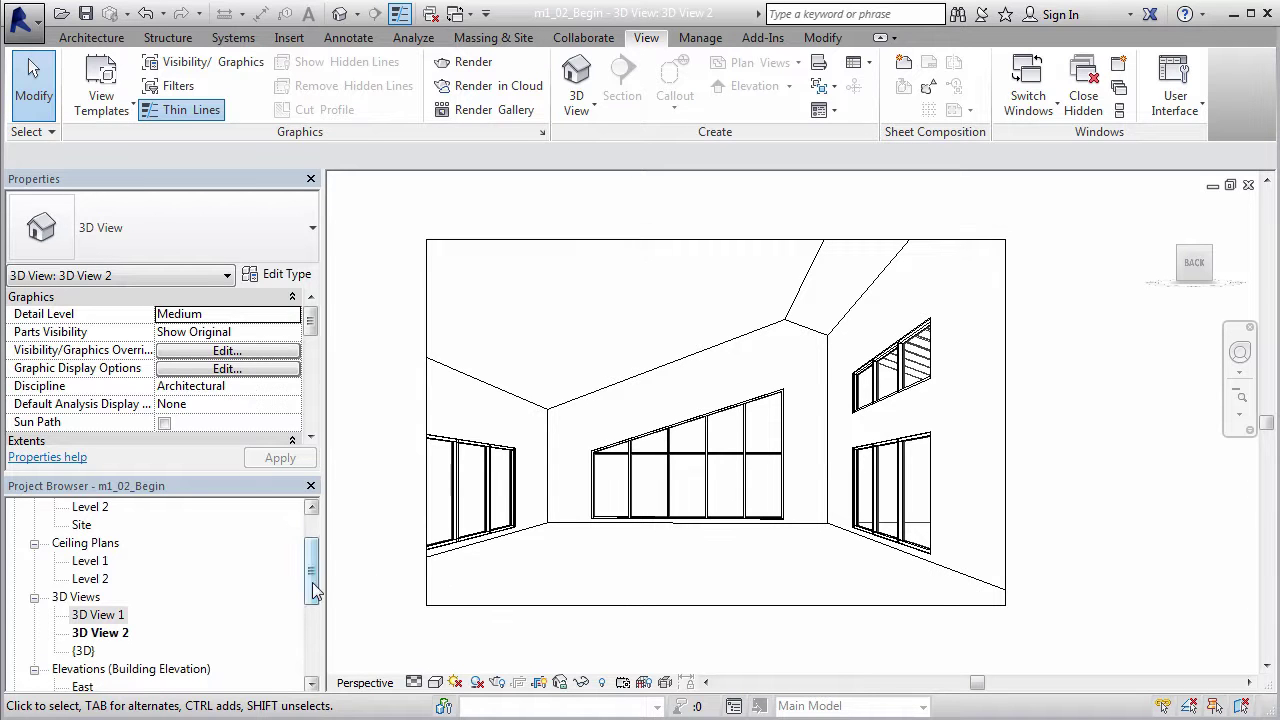
left_click_drag(313, 582, 313, 560)
double_click(95, 546)
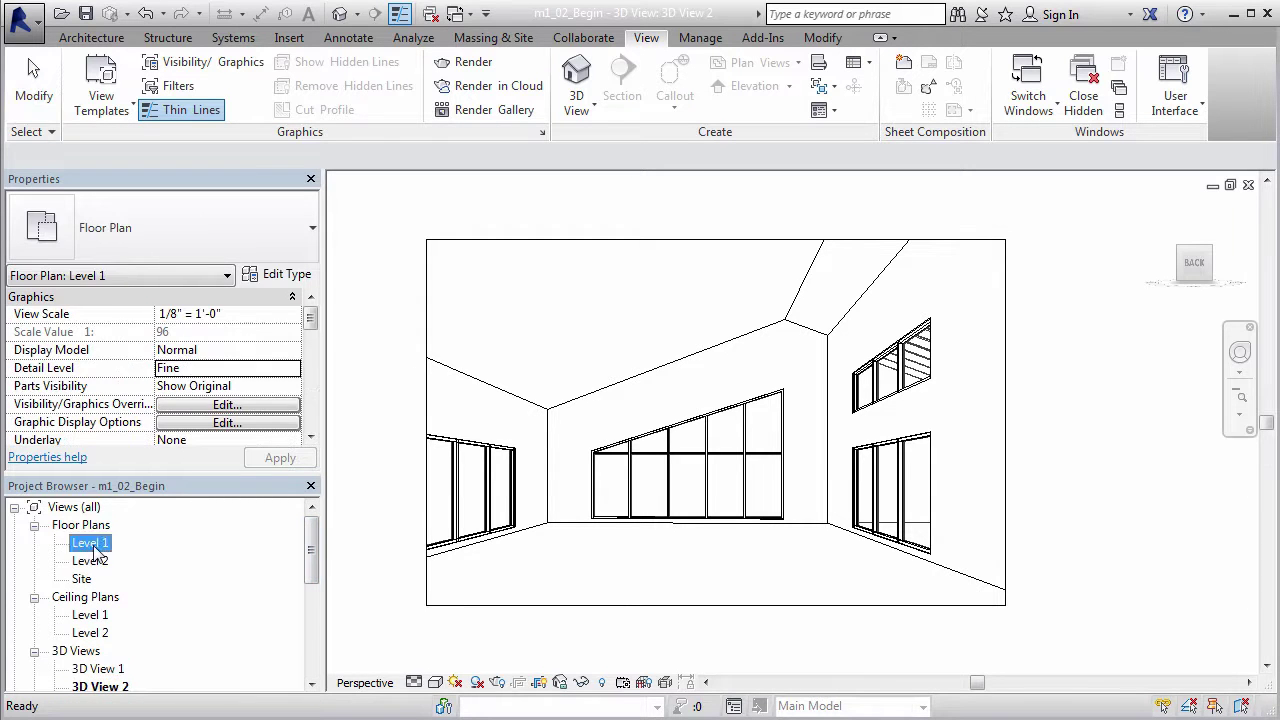
scroll(545, 245, "up", 2)
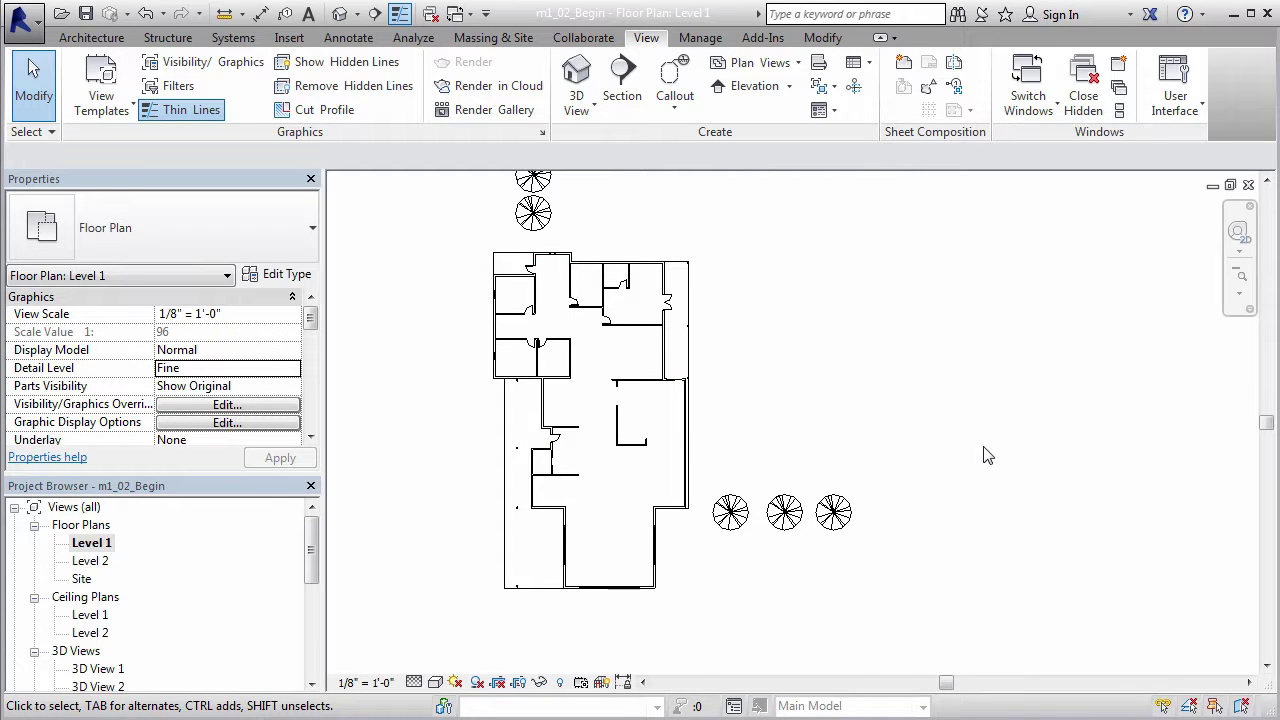
left_click_drag(313, 545, 313, 560)
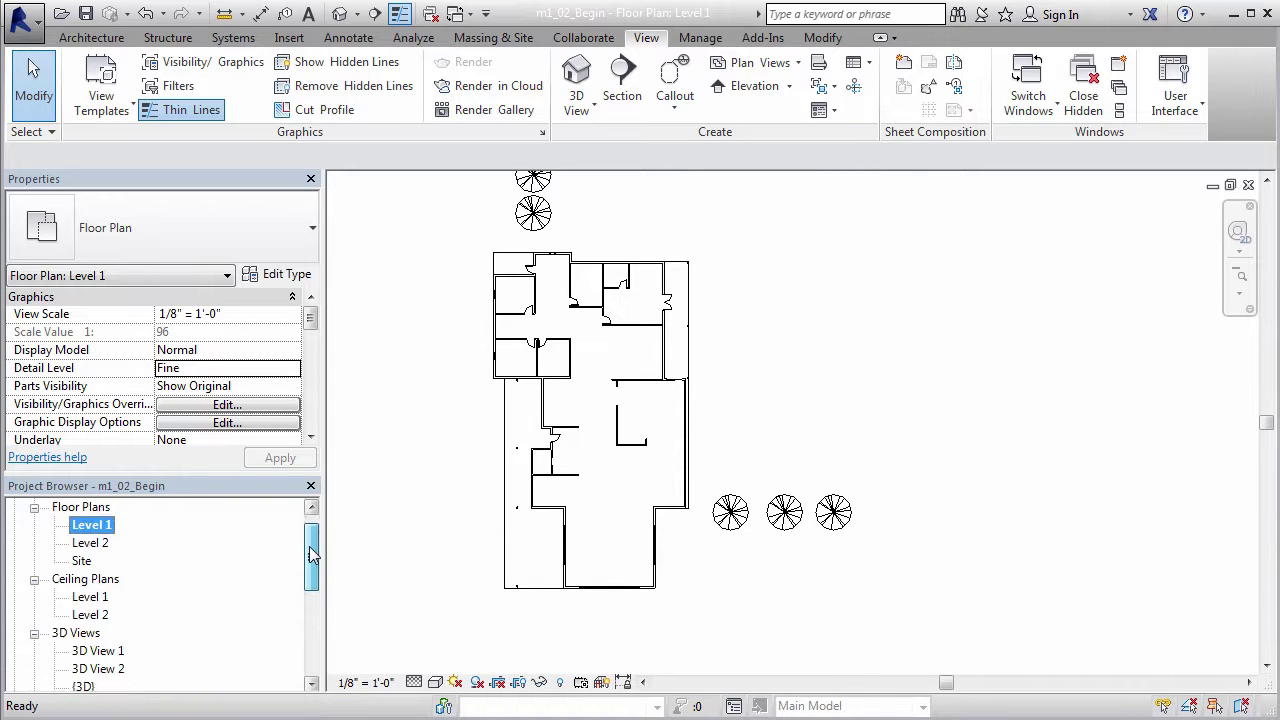
left_click(102, 653)
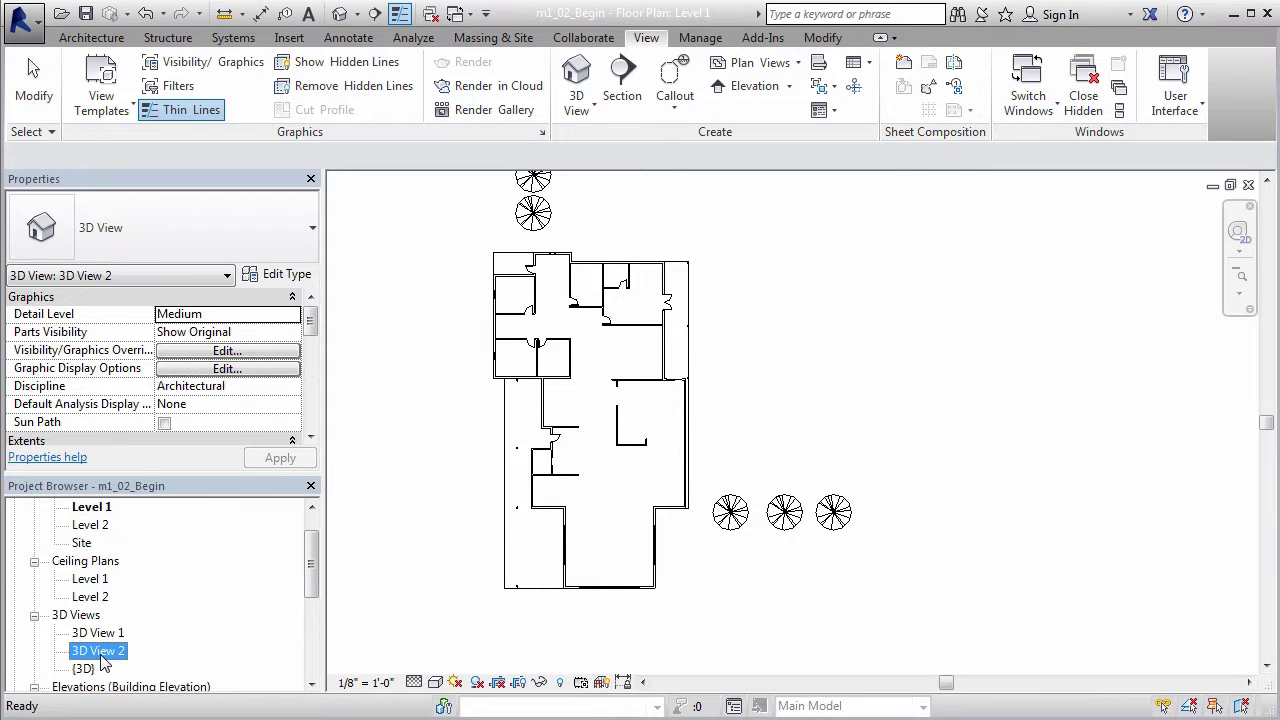
double_click(102, 655)
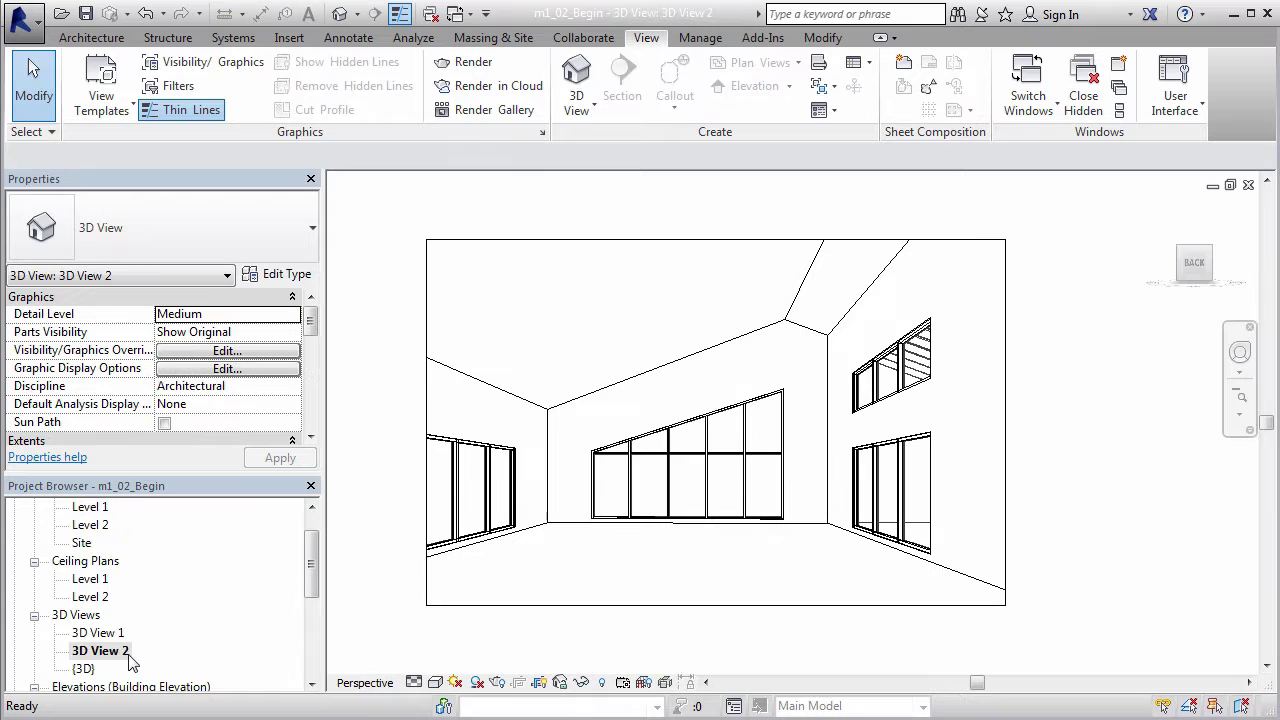
left_click(482, 609)
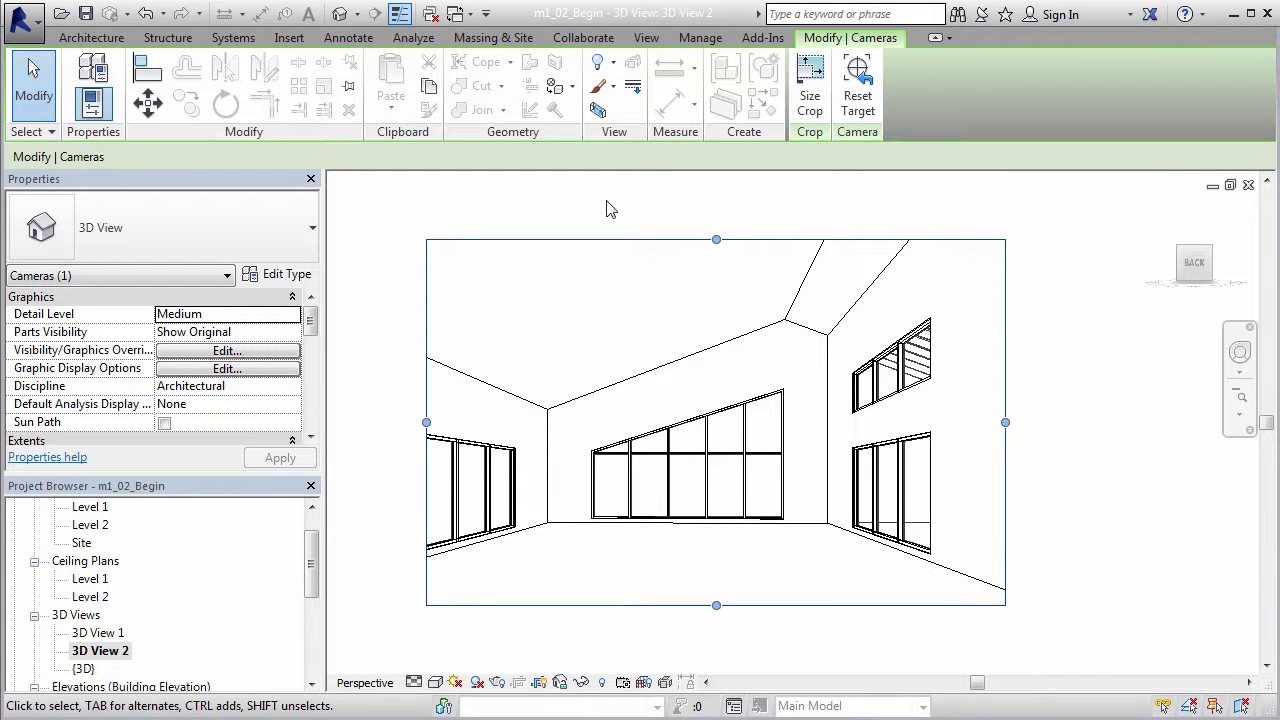
On Level 1, drag the 3D View 2 camera's far clip past the southern tree
left_click_drag(313, 556, 313, 538)
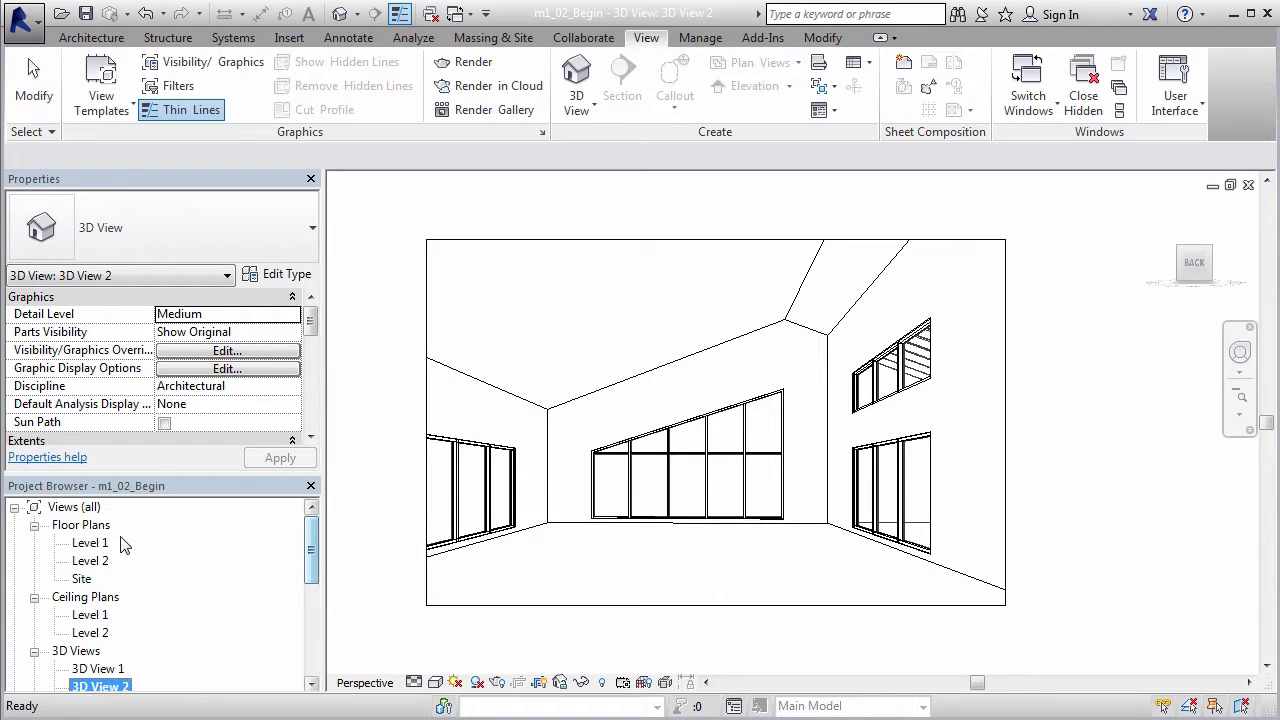
double_click(90, 543)
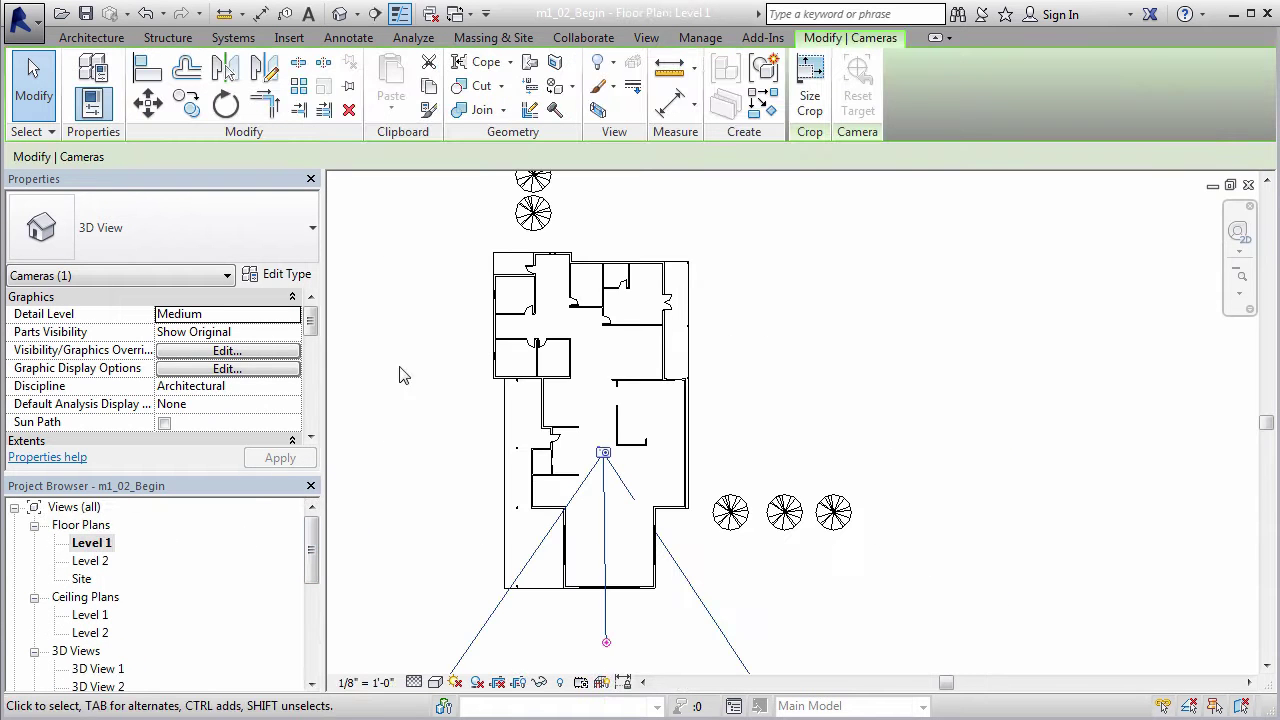
scroll(405, 368, "down", 1)
scroll(585, 368, "down", 2)
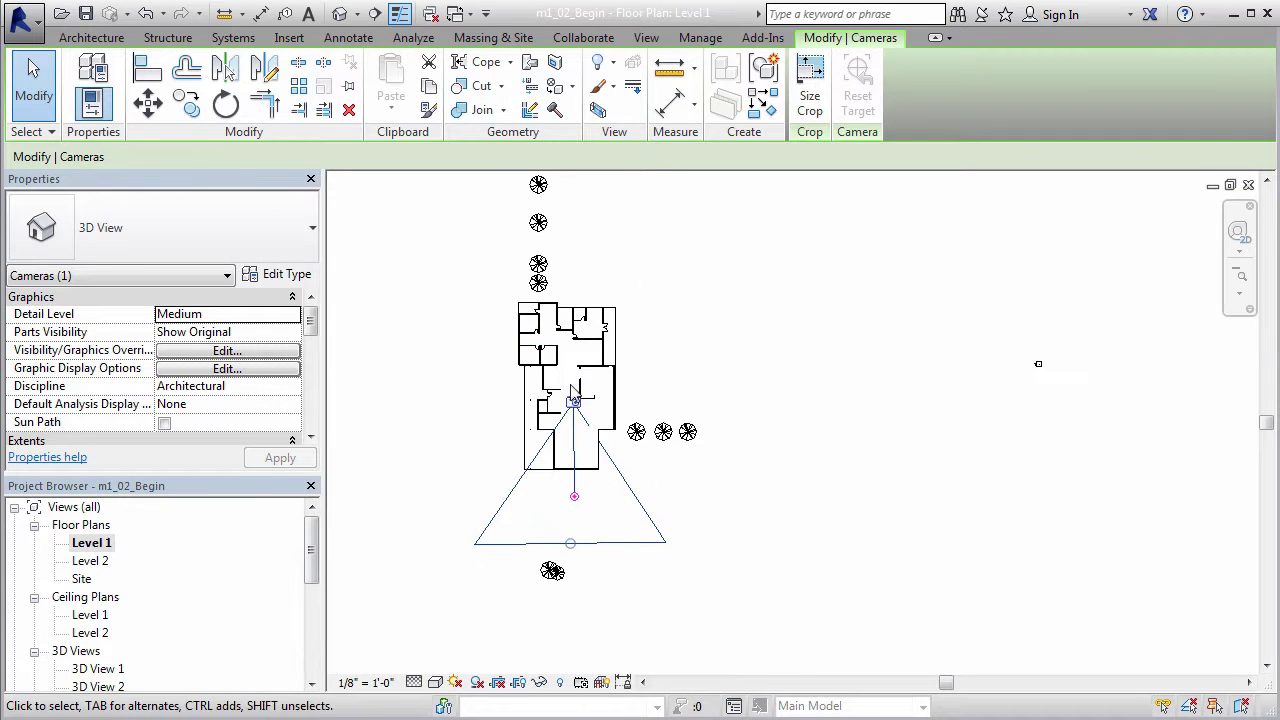
left_click_drag(570, 548, 580, 612)
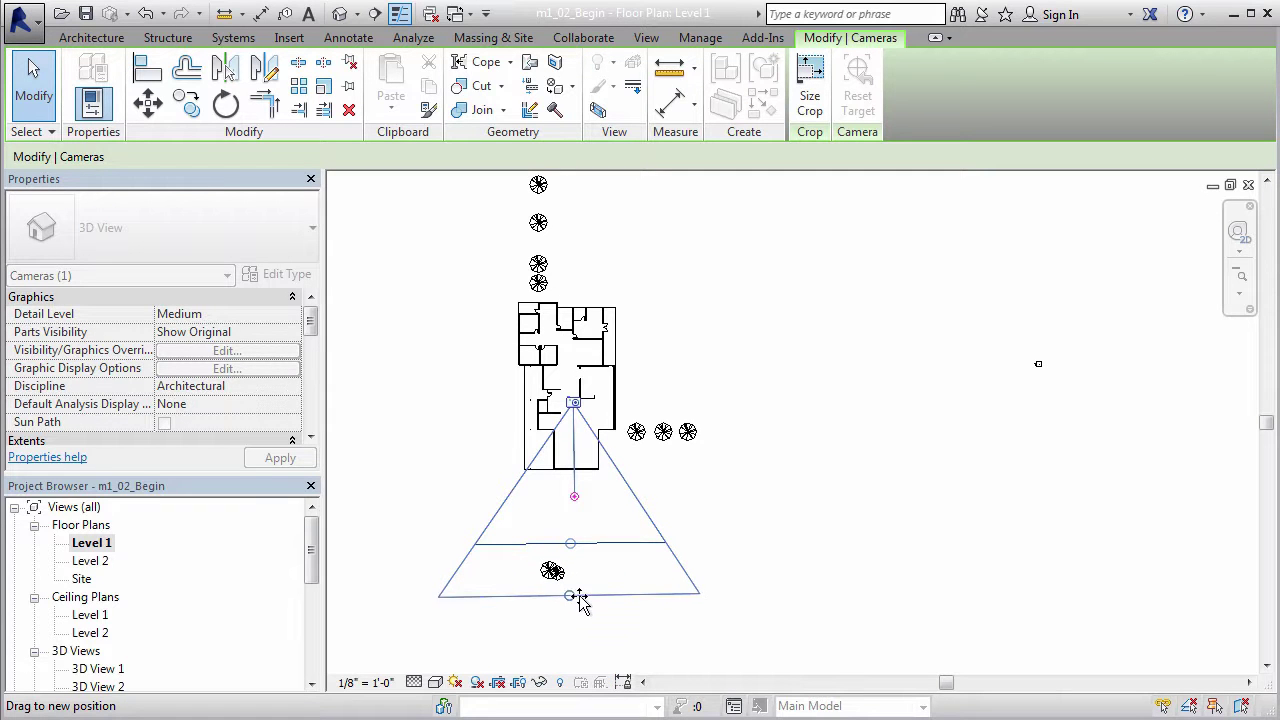
mouse_move(580, 612)
left_mouse_down()
mouse_move(574, 592)
mouse_move(577, 637)
mouse_move(575, 612)
left_mouse_up()
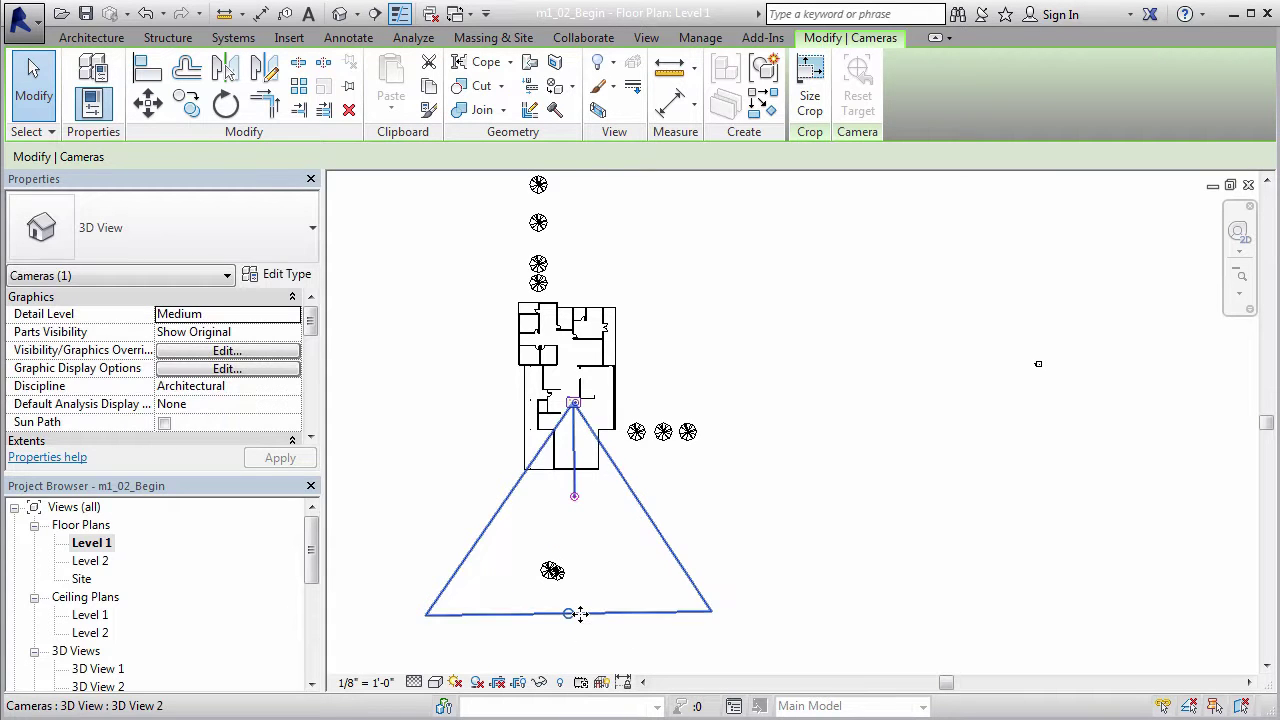
left_click(758, 553)
scroll(313, 544, "down", 1)
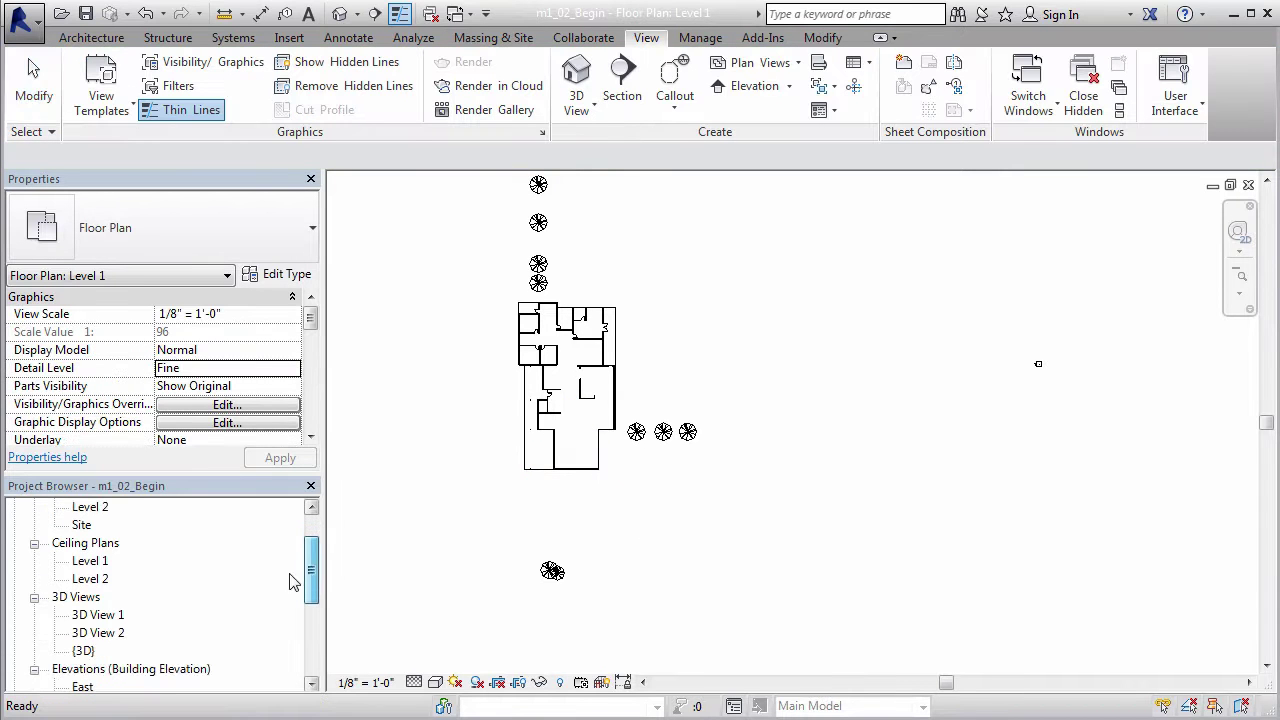
Reopen 3D View 2 from the Project Browser, showing the tree through the window
double_click(98, 632)
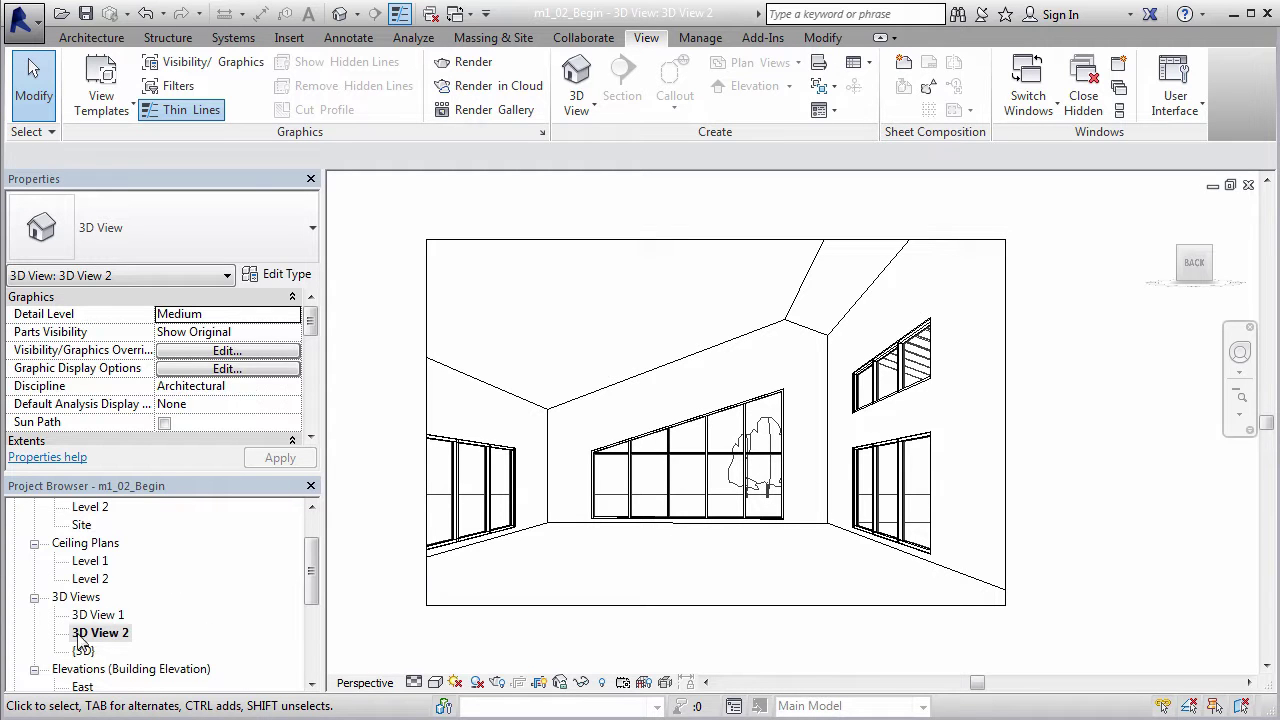
Rename 3D View 2 to 'Entertainment Room View' from the Project Browser
right_click(112, 640)
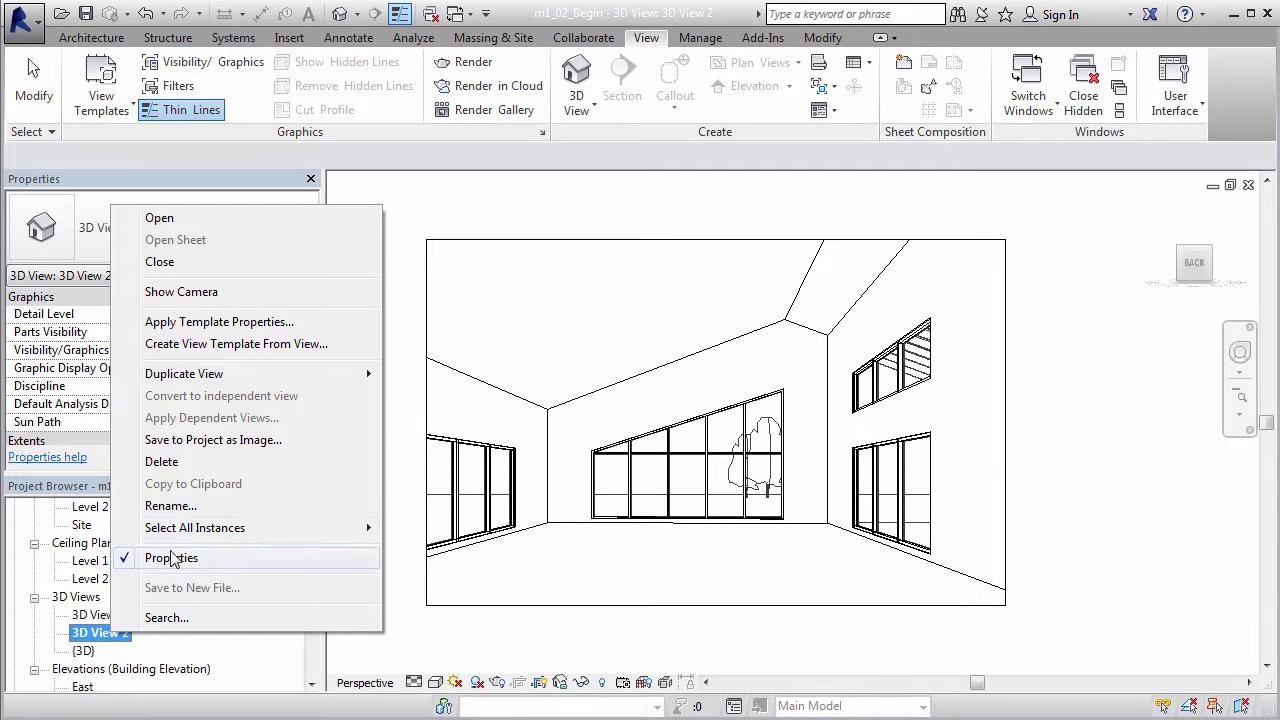
left_click(178, 512)
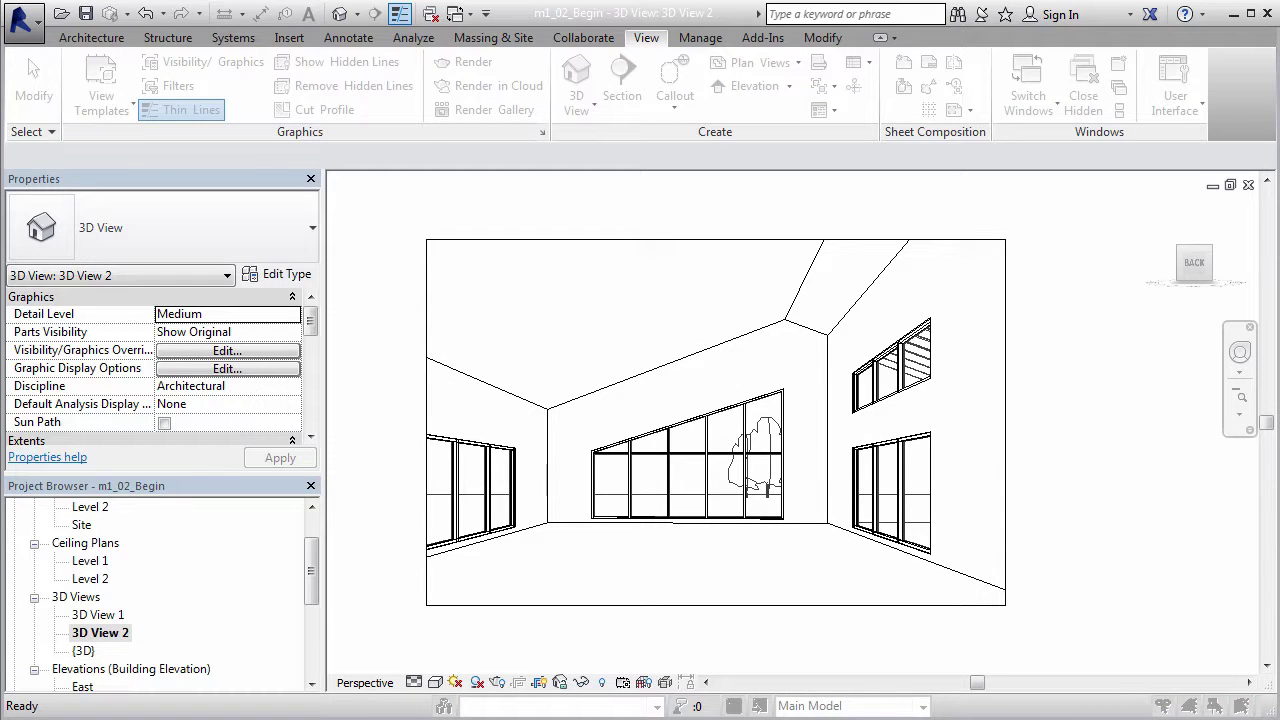
left_click_drag(147, 347, 500, 396)
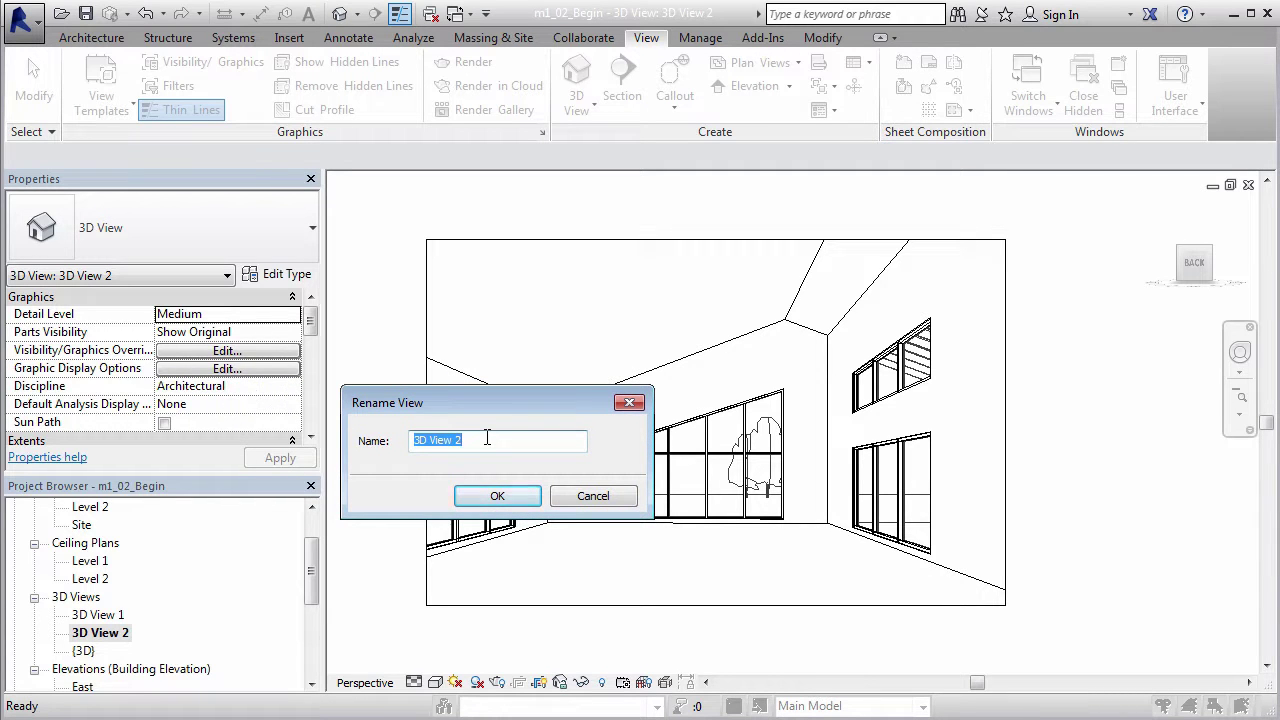
type("Ente")
type("rtainment R")
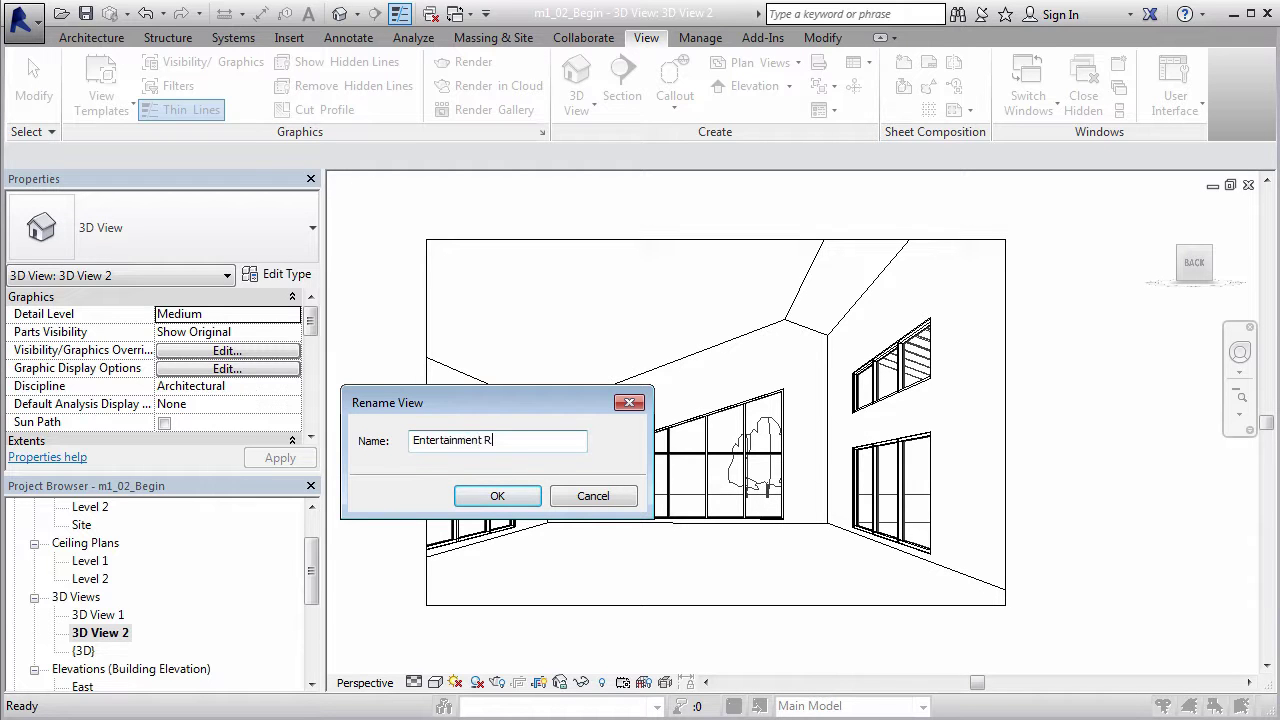
type("oom View")
left_click(481, 495)
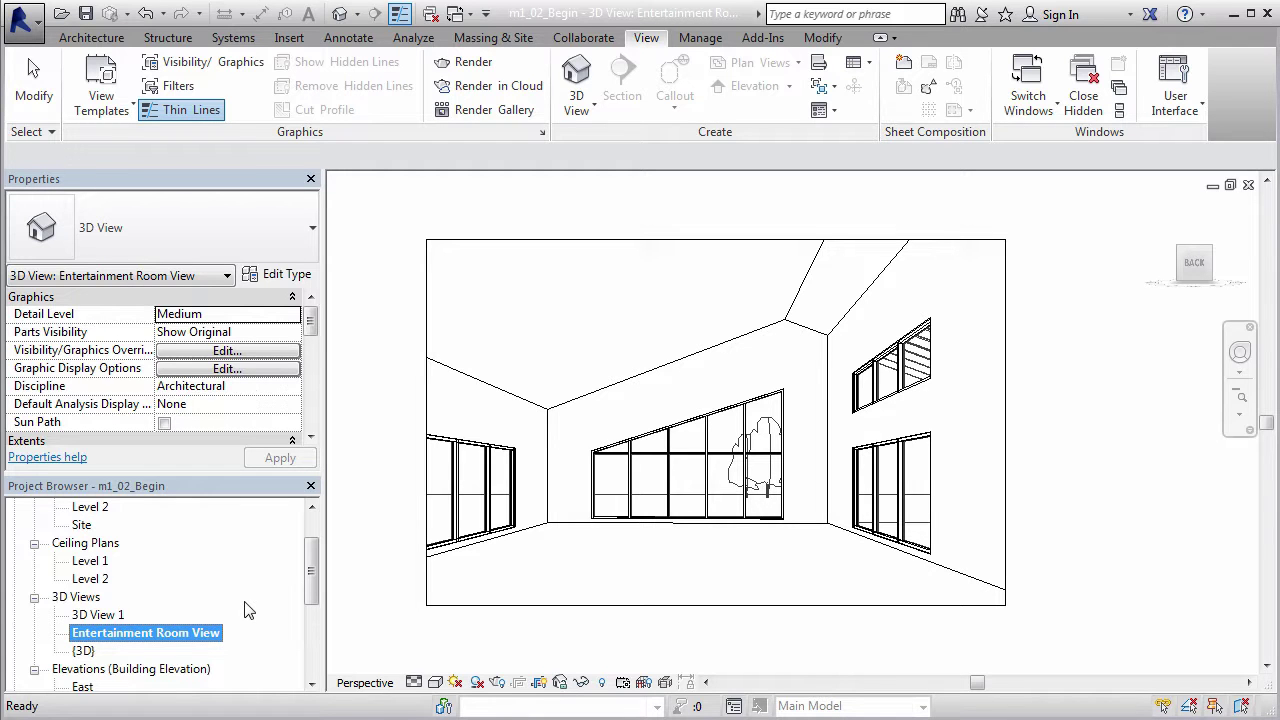
Select the camera crop boundary and set its Far Clip Offset to 25 feet
left_click(387, 636)
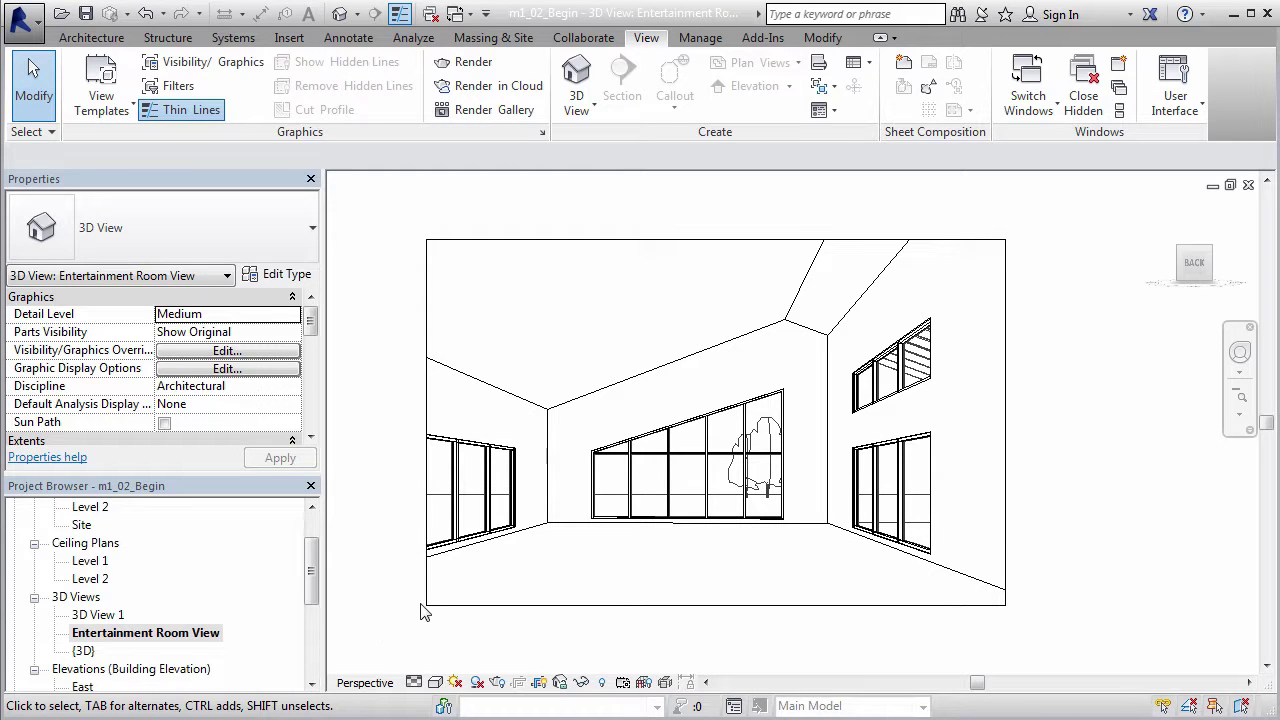
left_click(425, 605)
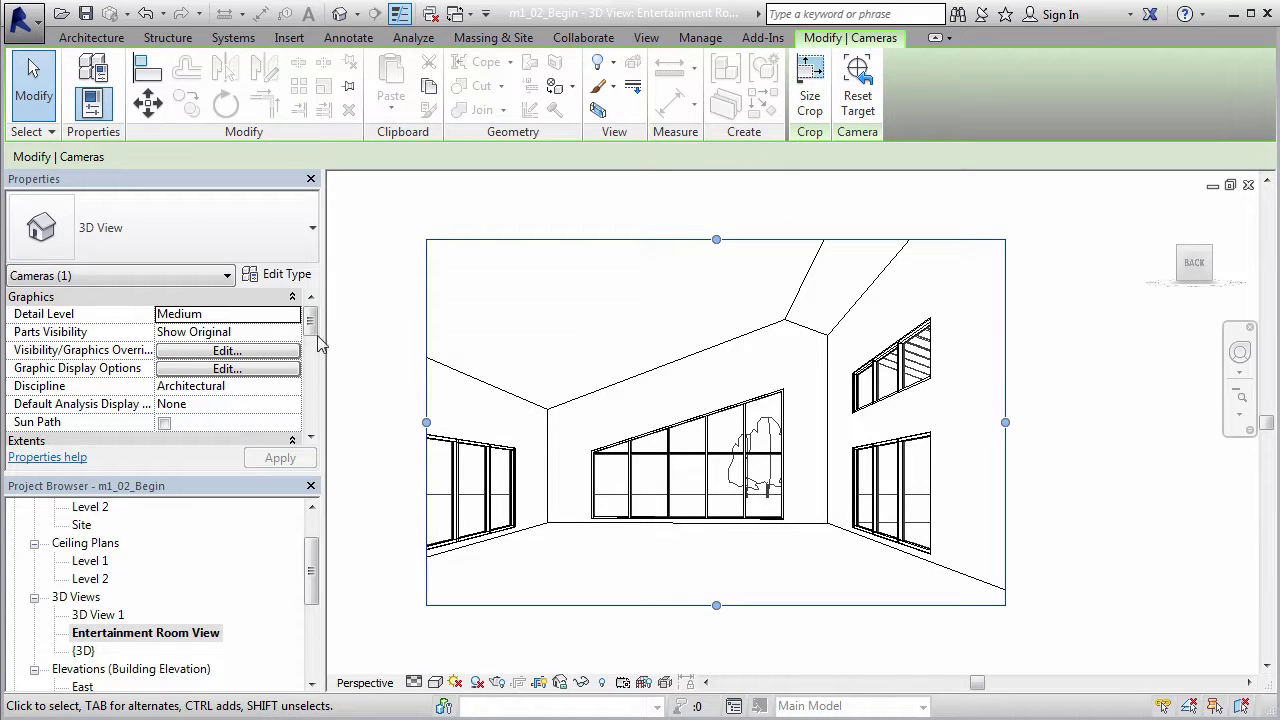
left_click_drag(313, 322, 320, 372)
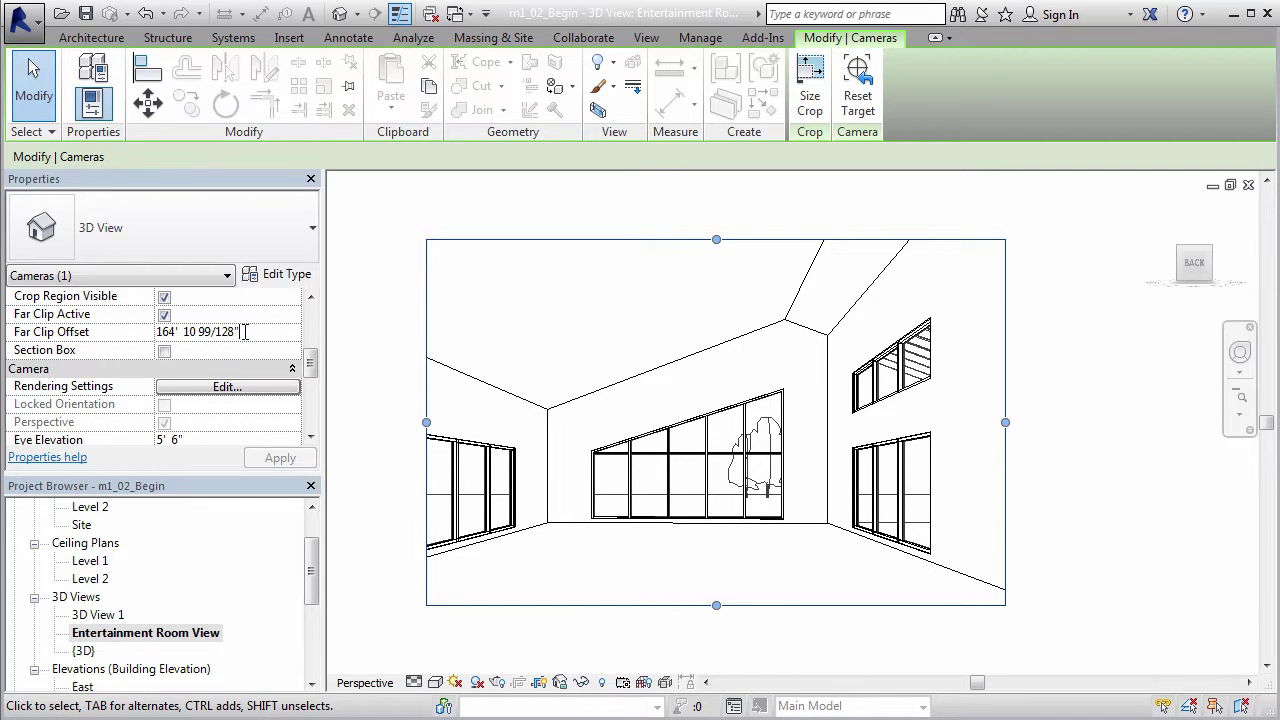
left_click_drag(244, 331, 156, 331)
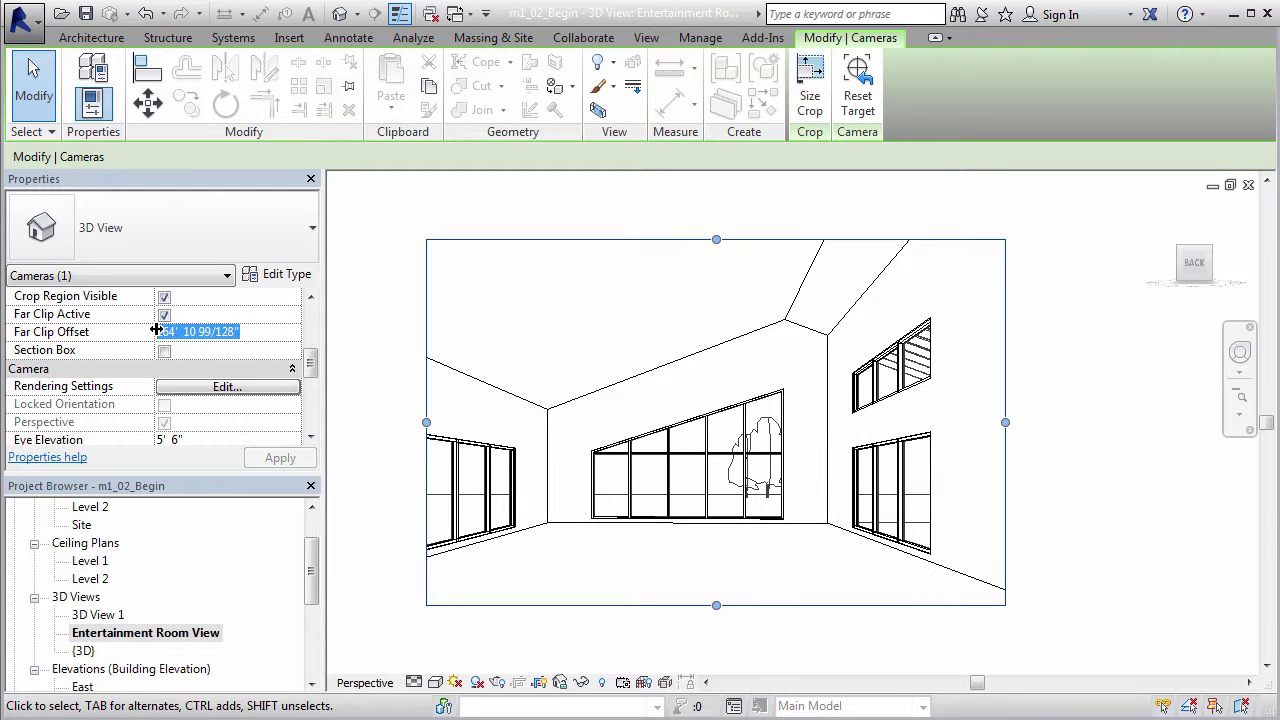
type("2")
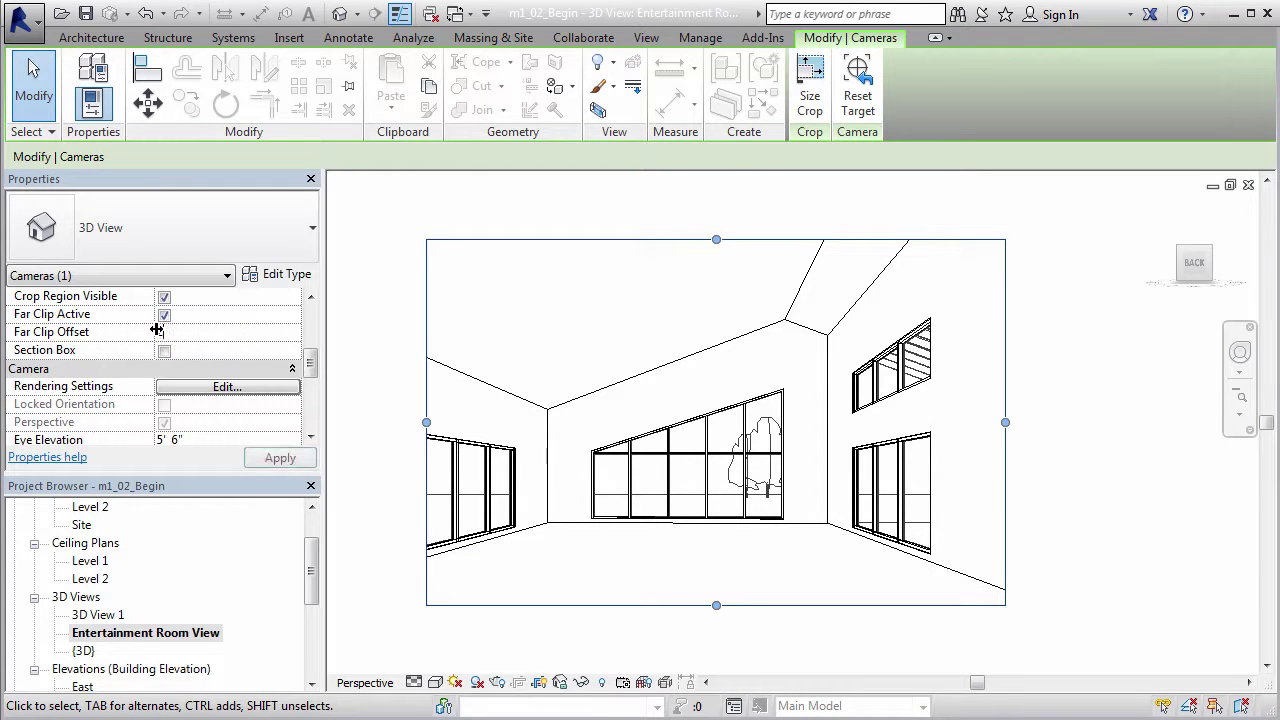
type("5")
key("Return")
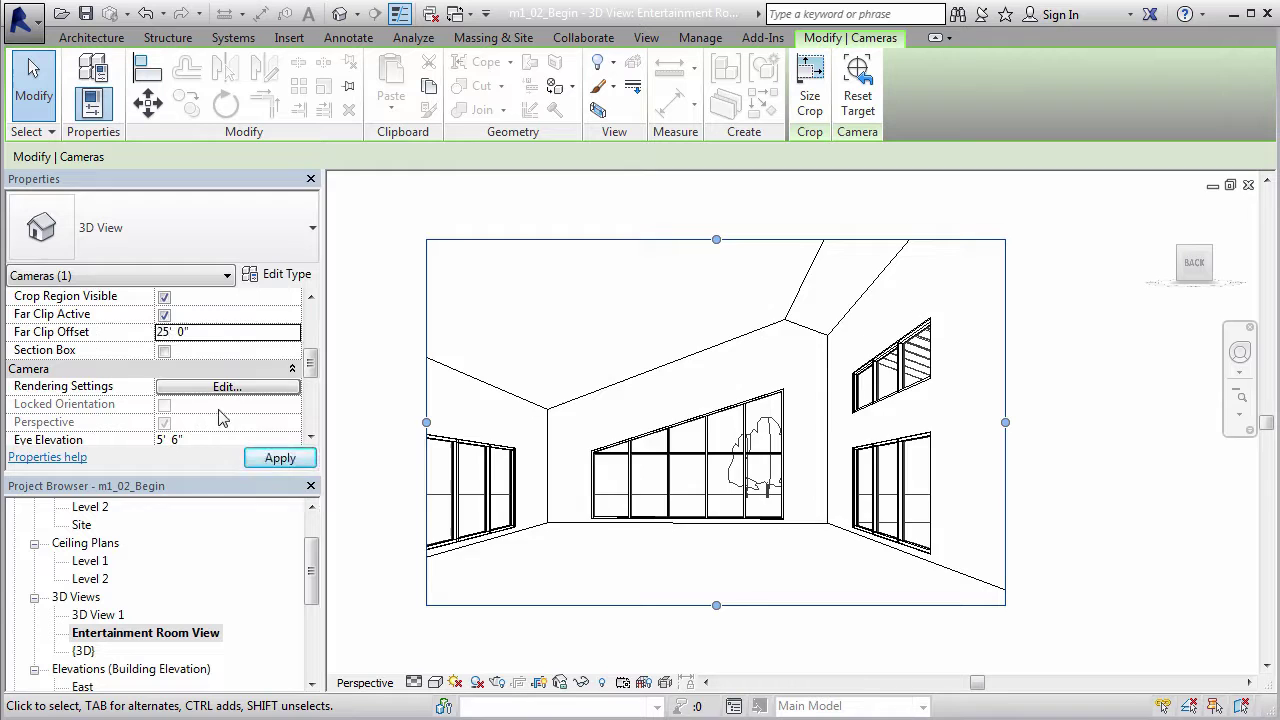
Restore the Far Clip Offset to 165 feet and apply
left_click(1115, 563)
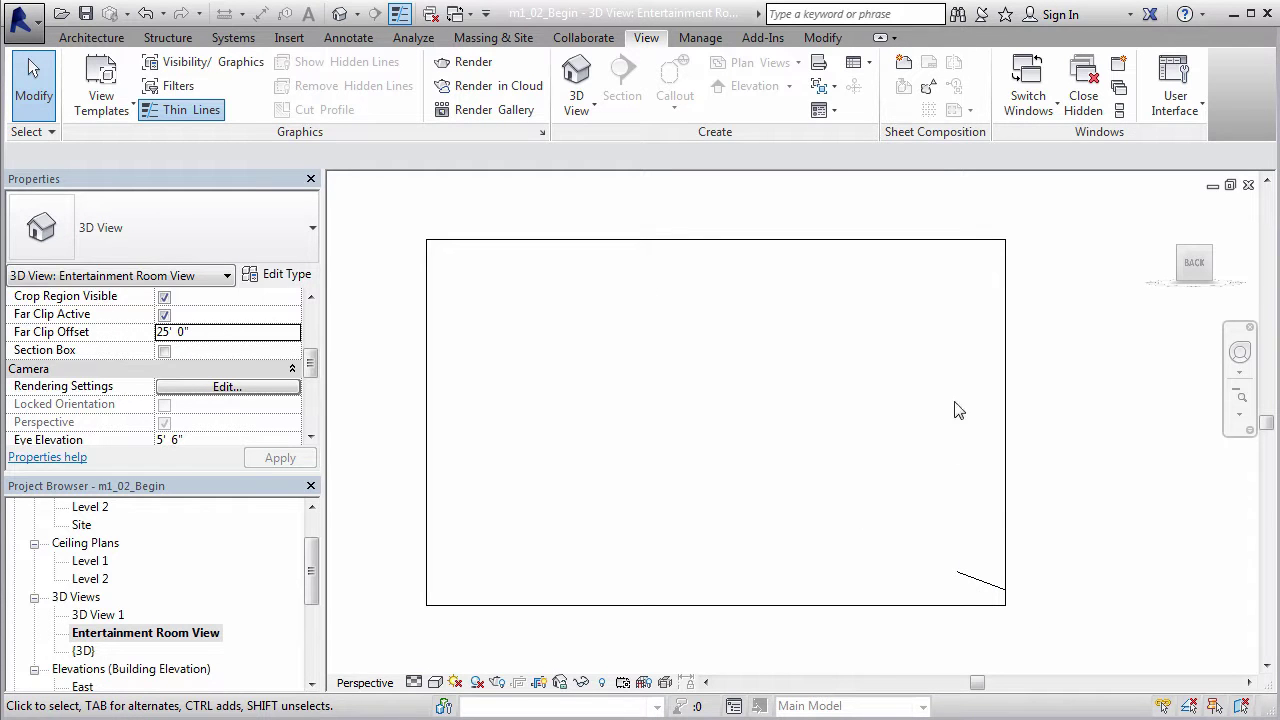
left_click(258, 332)
type("1")
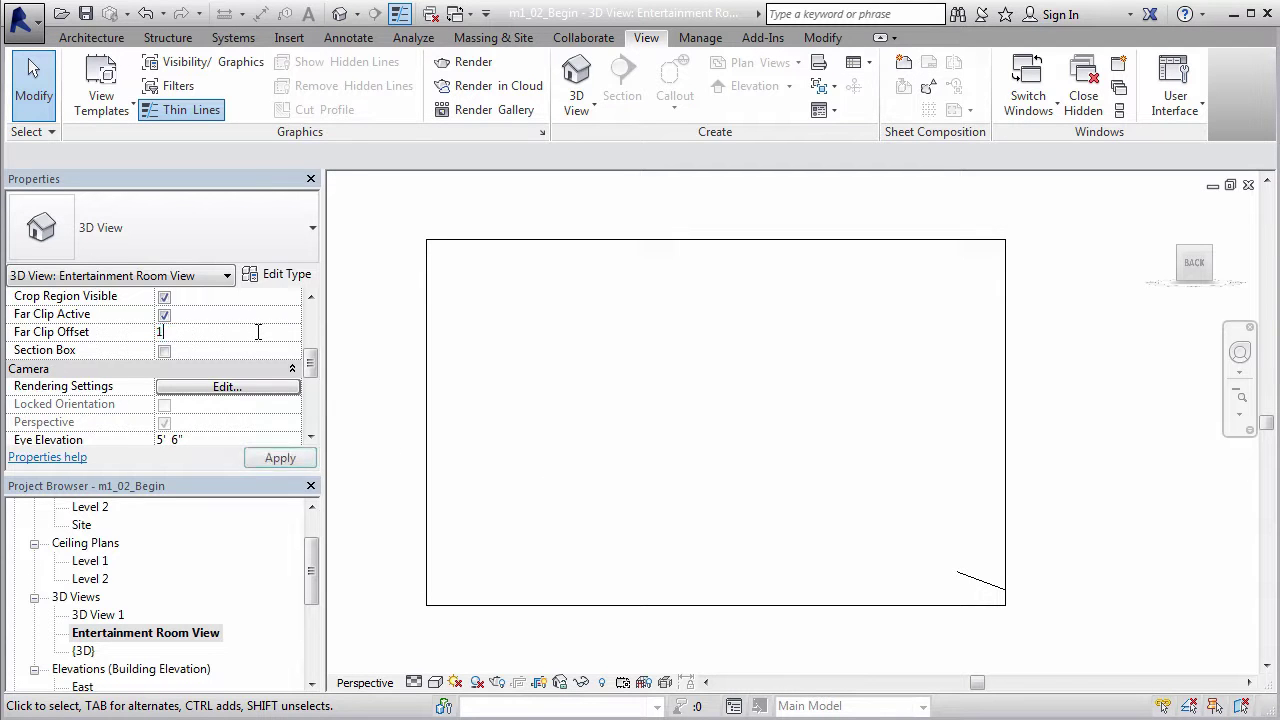
type("65' 0\"")
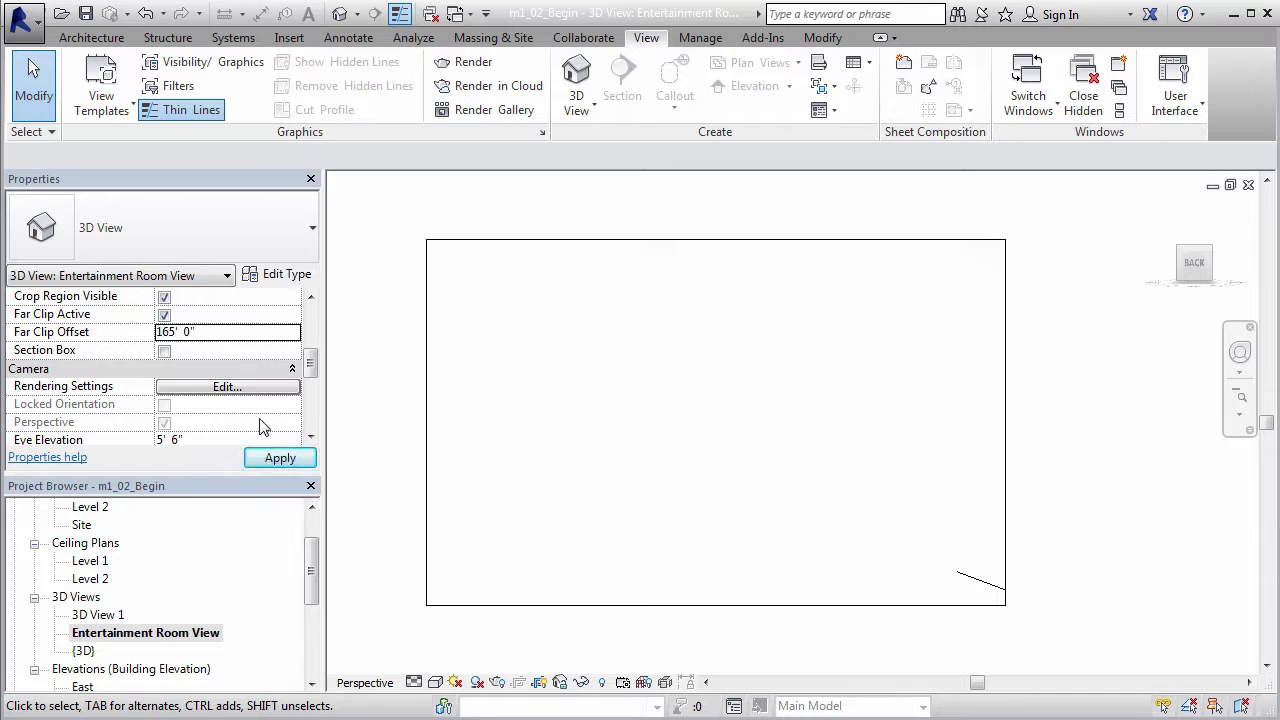
left_click(272, 457)
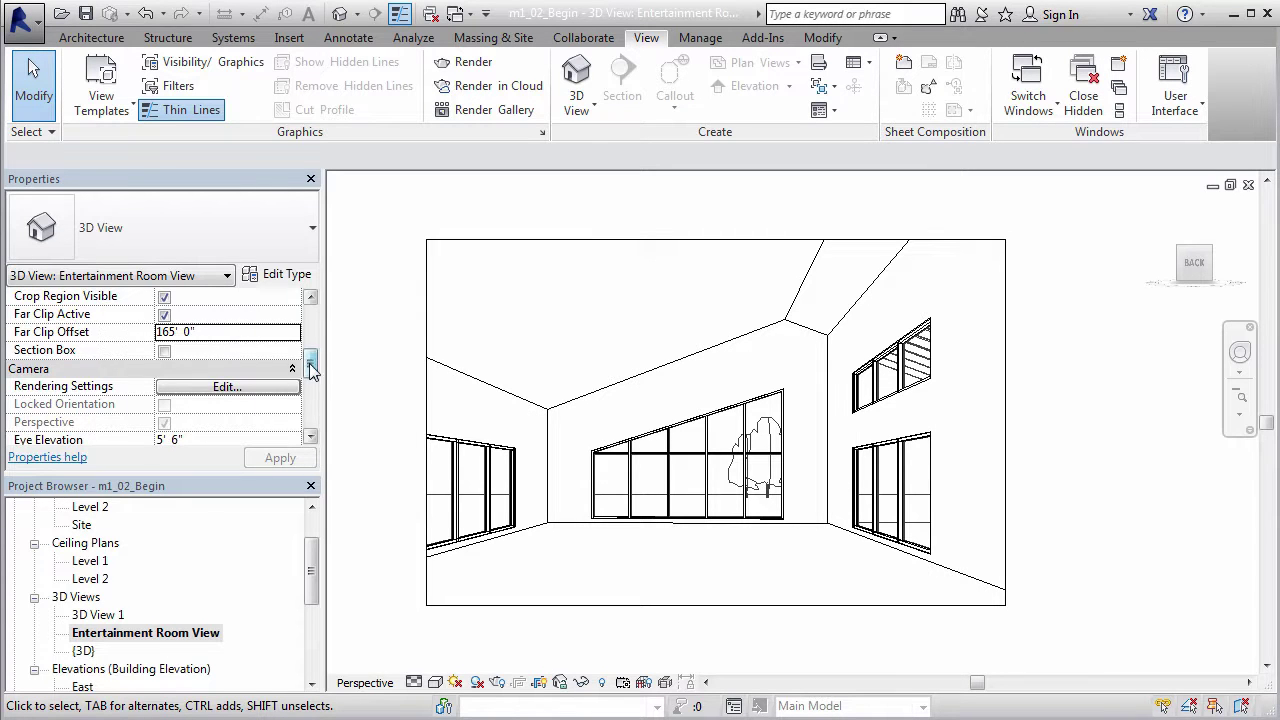
Set the camera's Eye Elevation to 1 foot and apply
left_click_drag(311, 364, 309, 393)
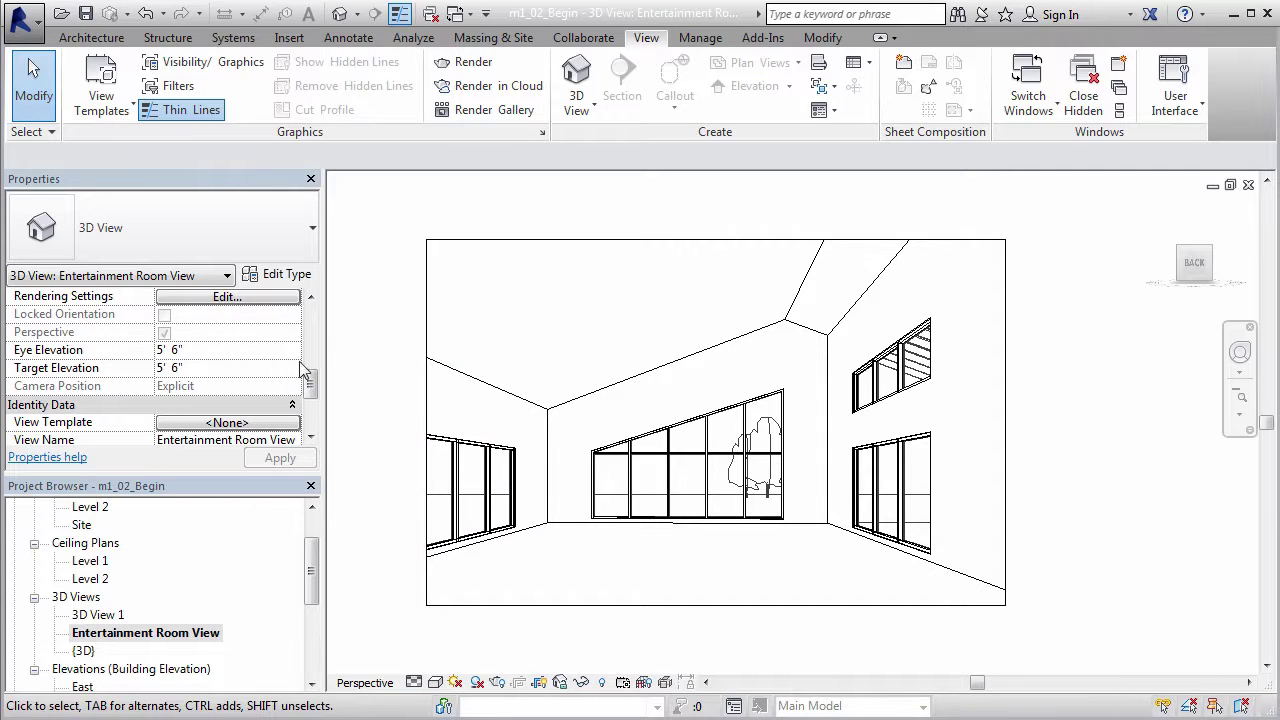
left_click(228, 350)
type("1")
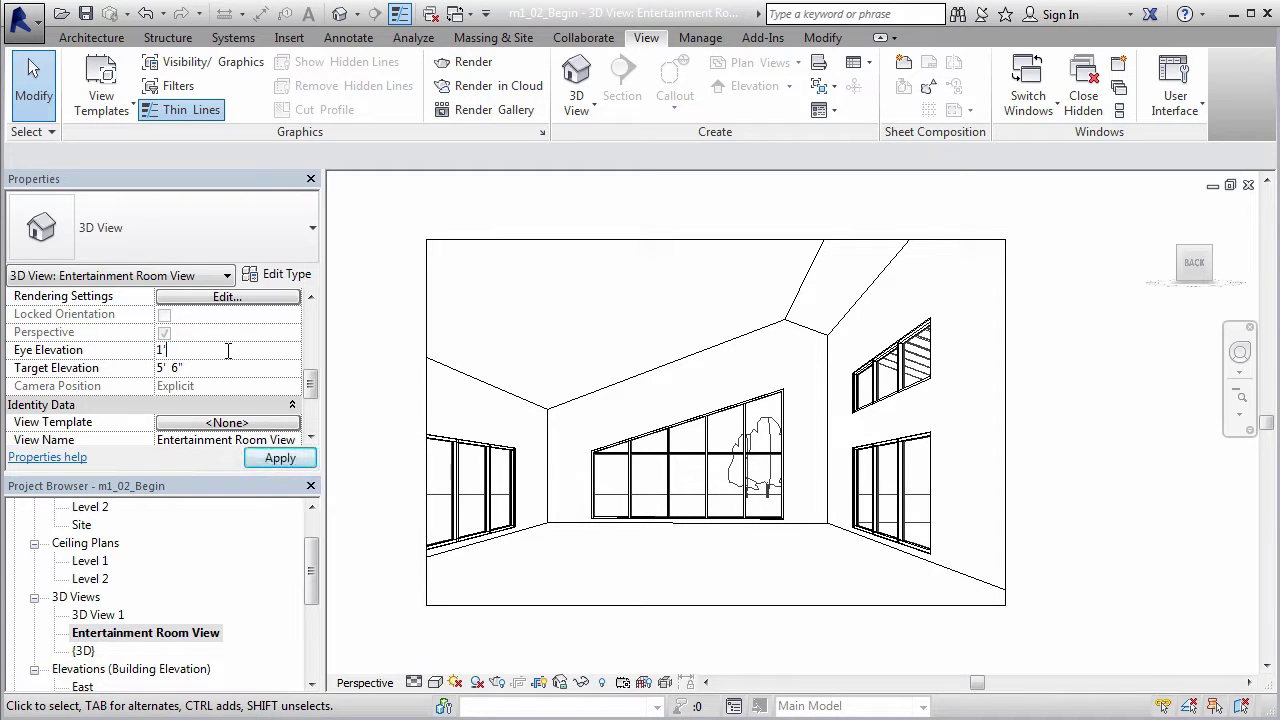
left_click(254, 458)
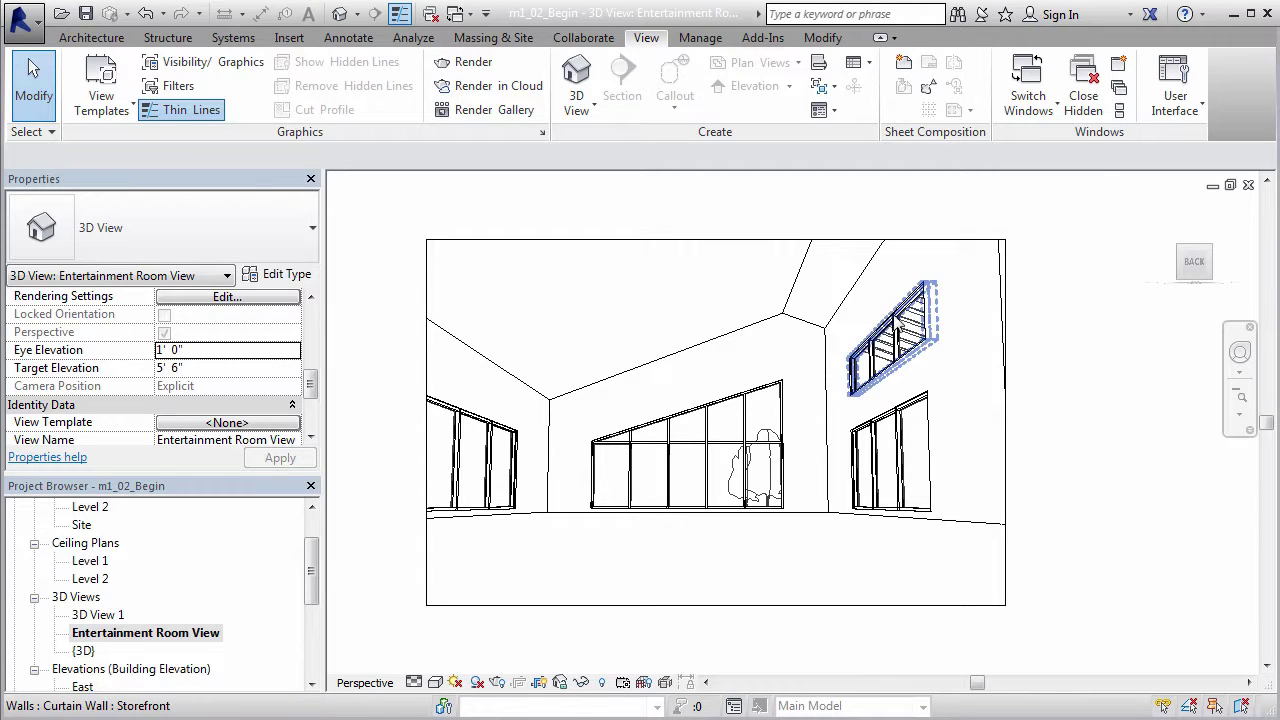
Restore the Eye Elevation to 5' 6" and apply
left_click(214, 347)
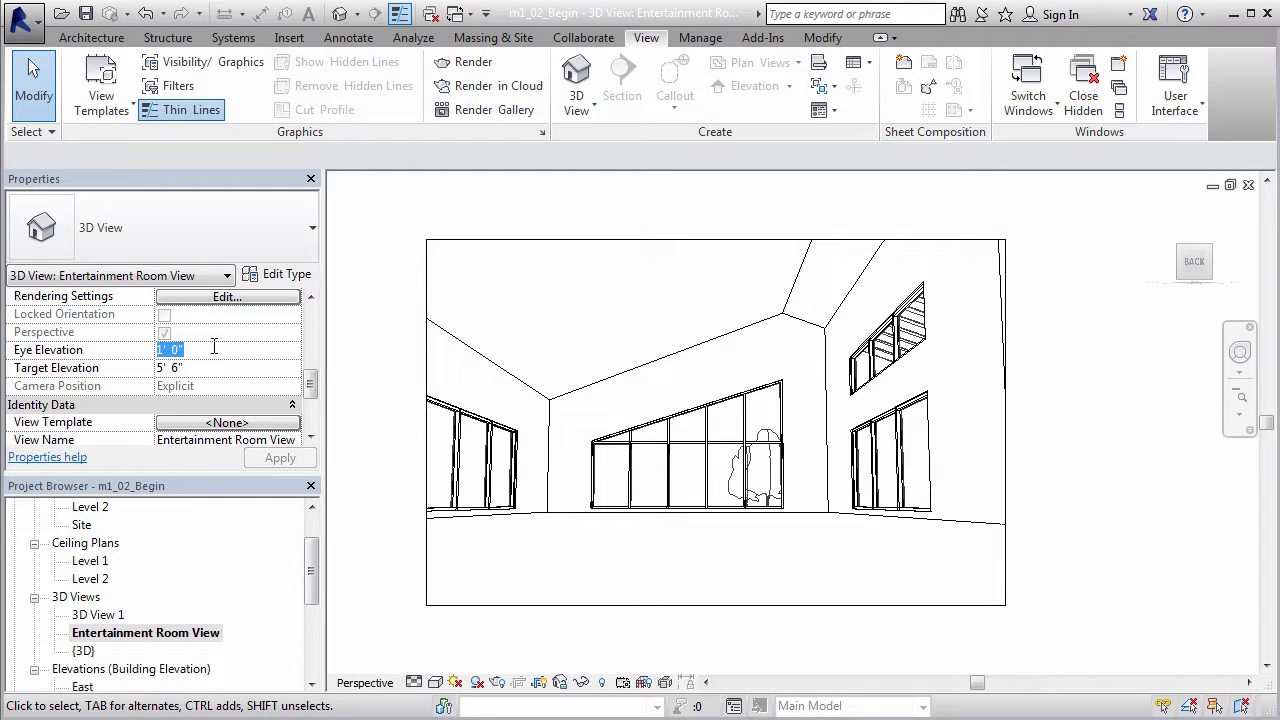
type("5'6")
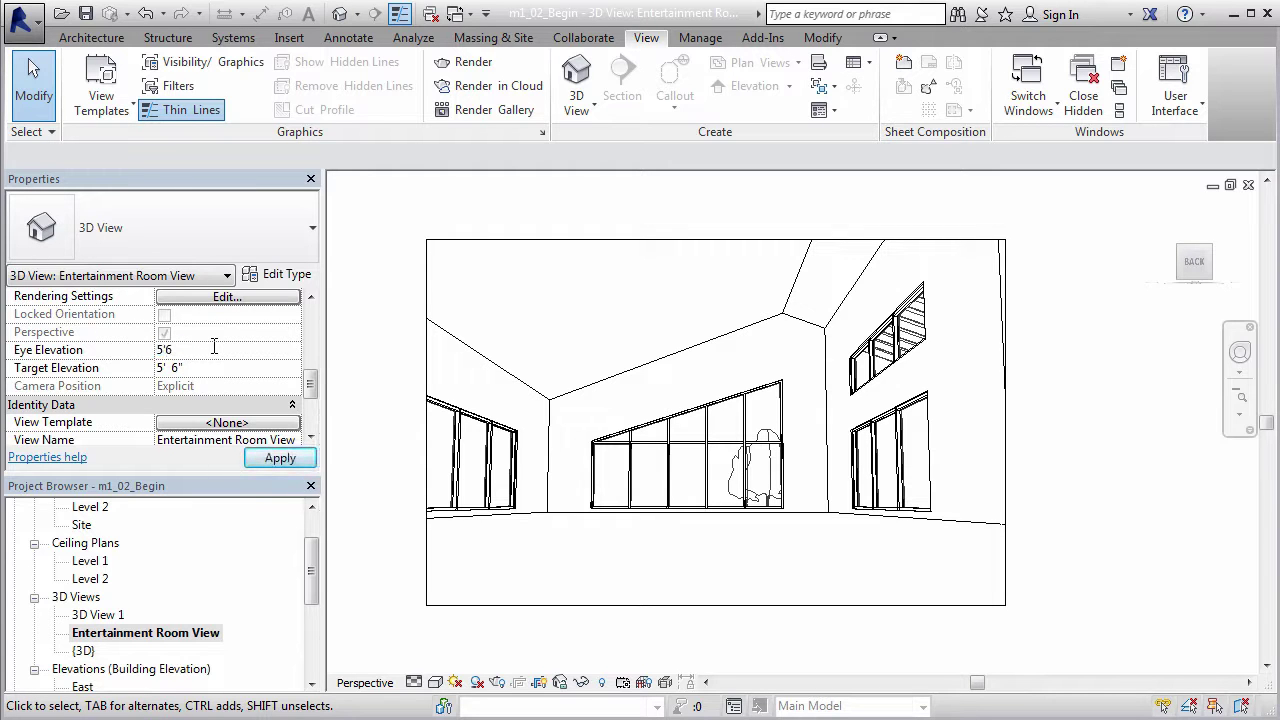
key("Return")
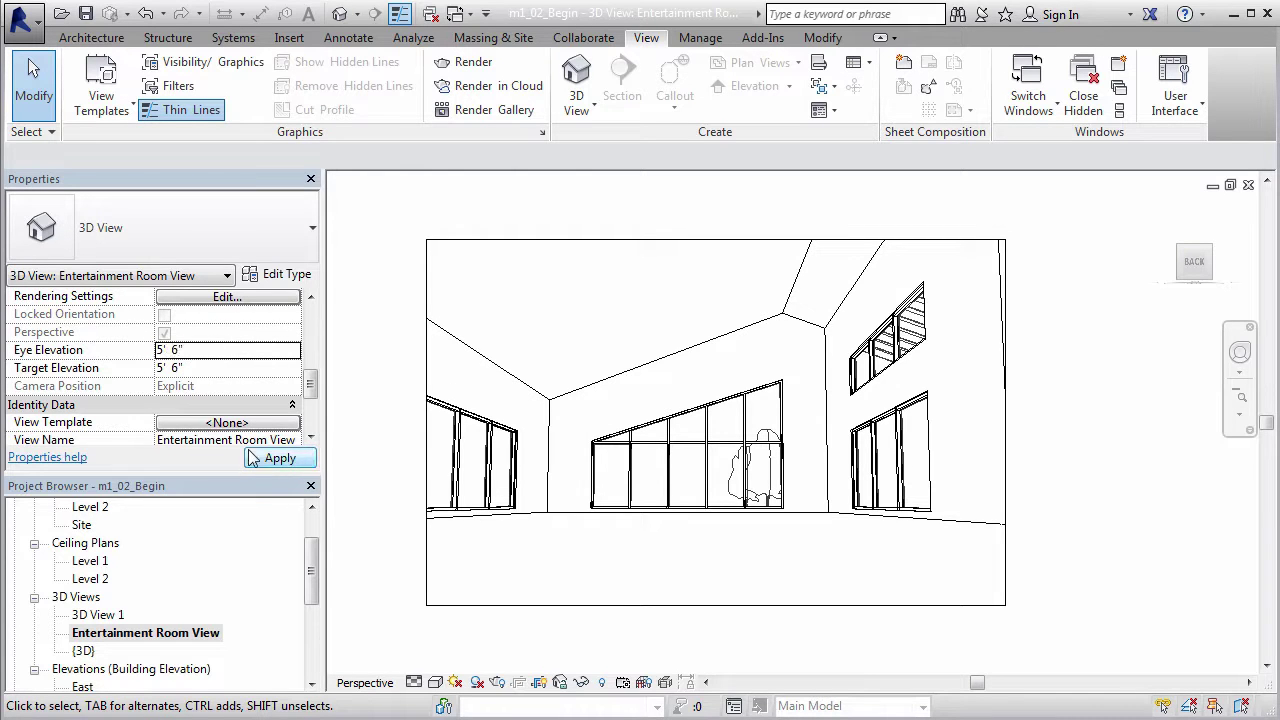
left_click(268, 458)
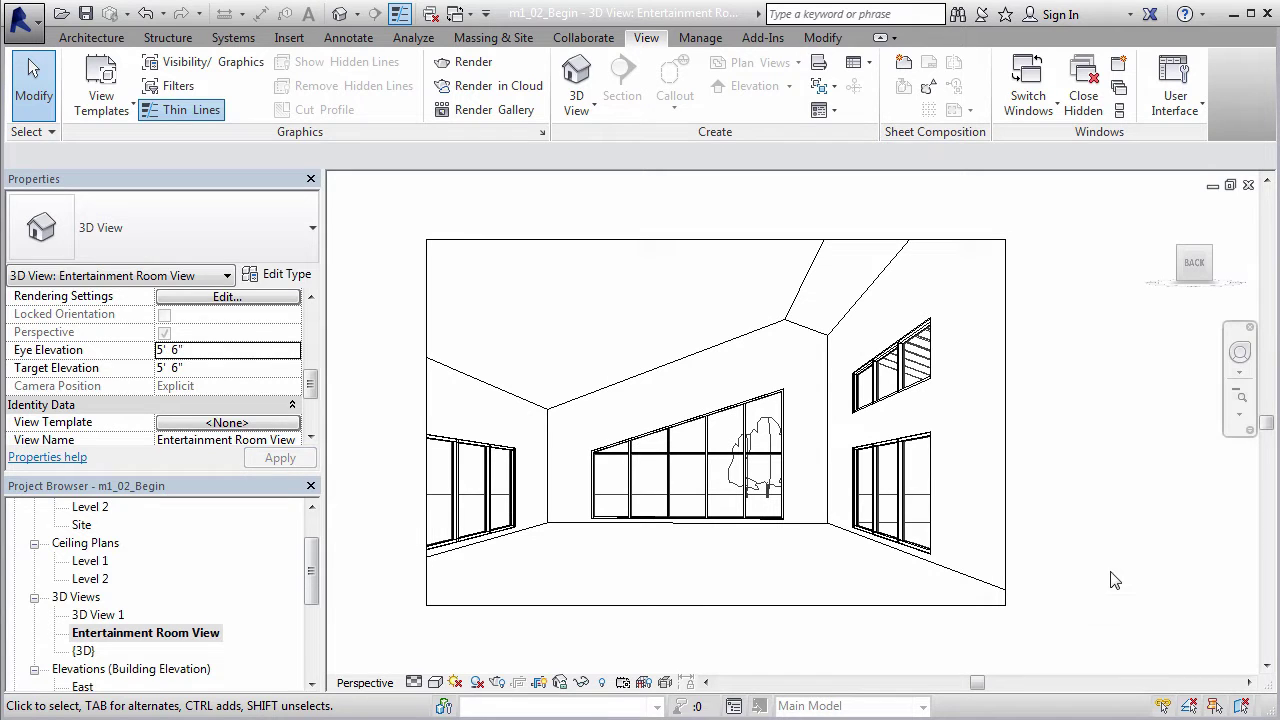